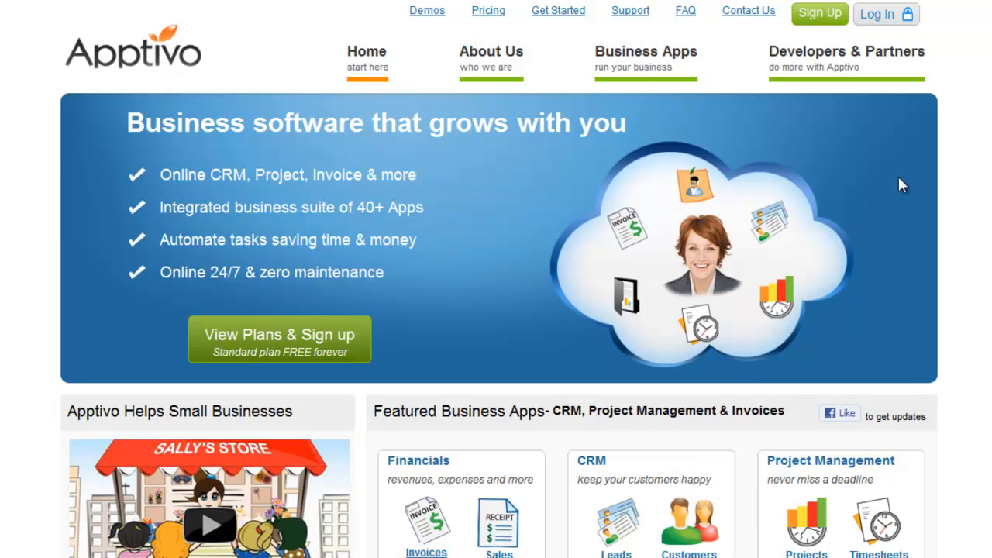
- Sign in to the Apptivo account with the suggested email and password
click(887, 19)
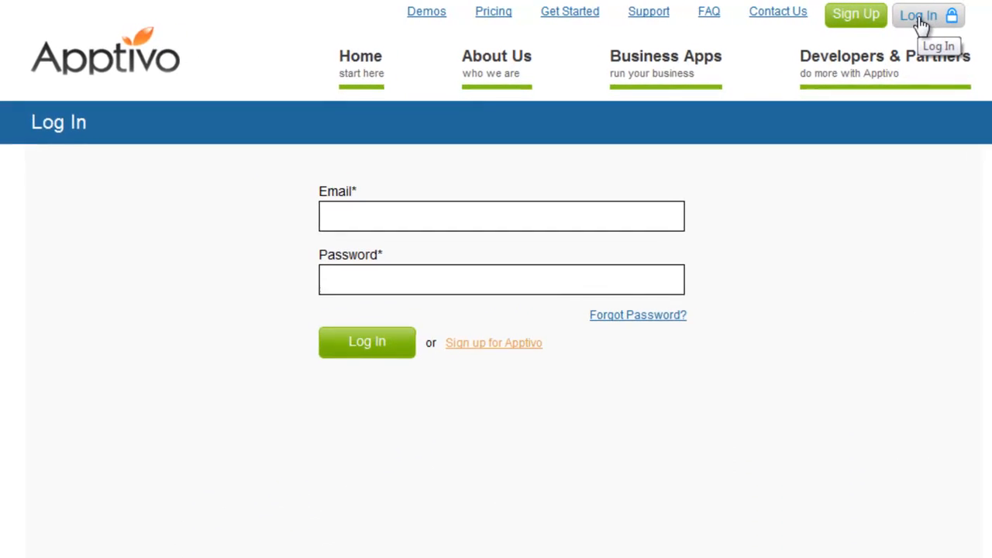
click(499, 219)
text(jdoe@appt)
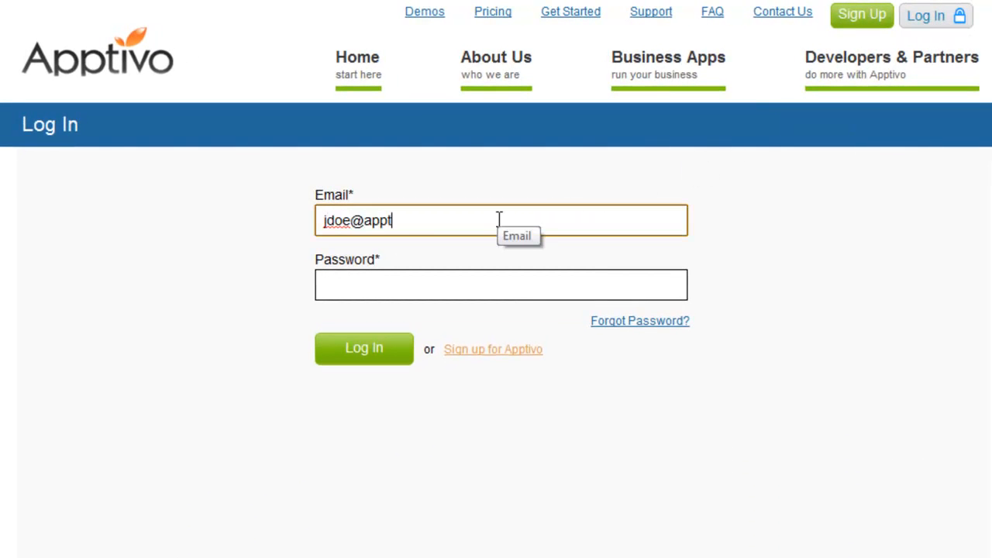
text(.com)
key(Tab)
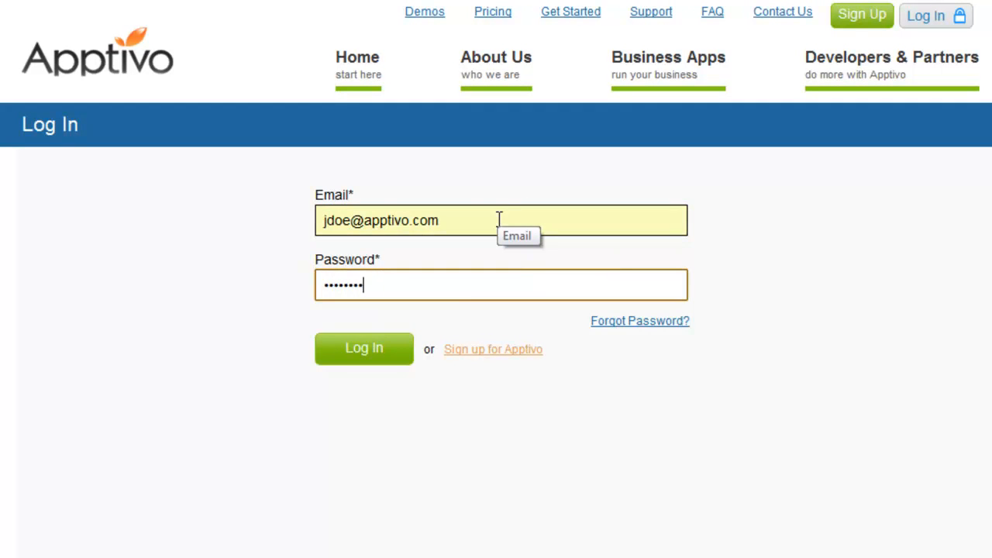
click(380, 353)
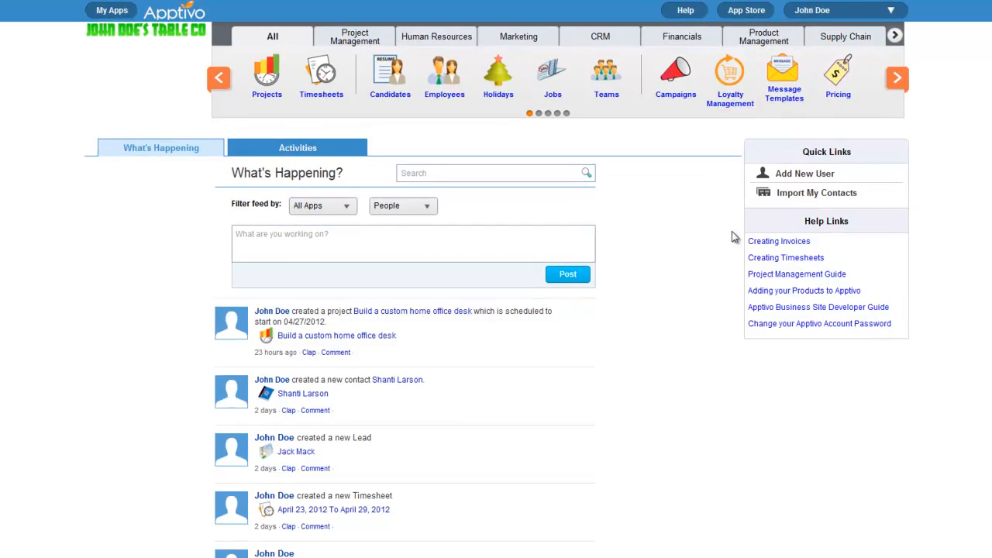
- Page forward and back through the carousel of available apps
click(927, 84)
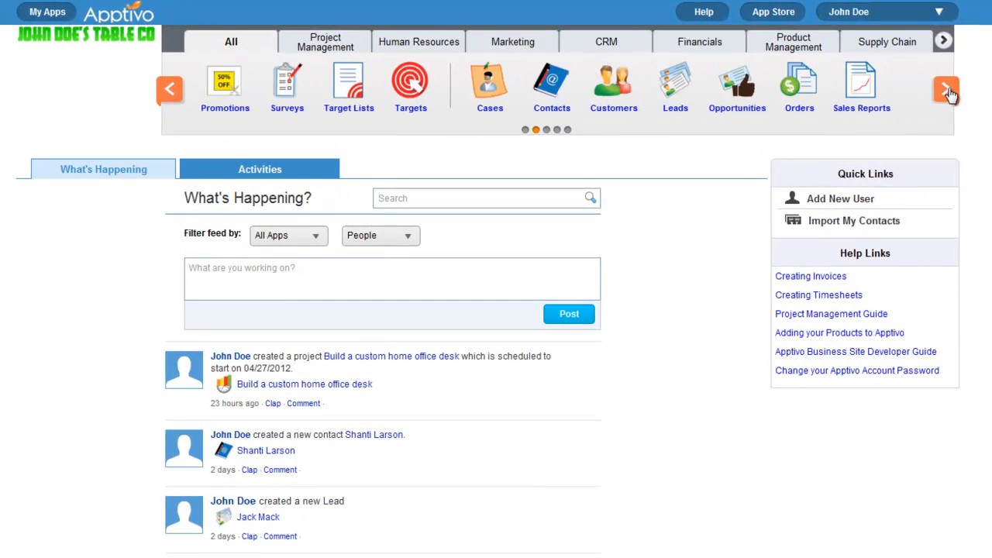
click(167, 90)
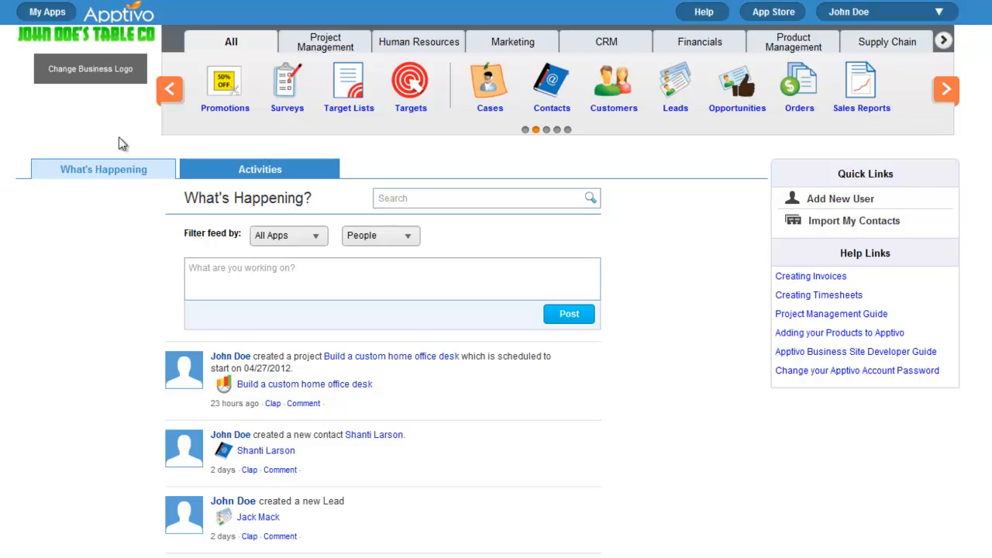
scroll(445, 431, down, 2)
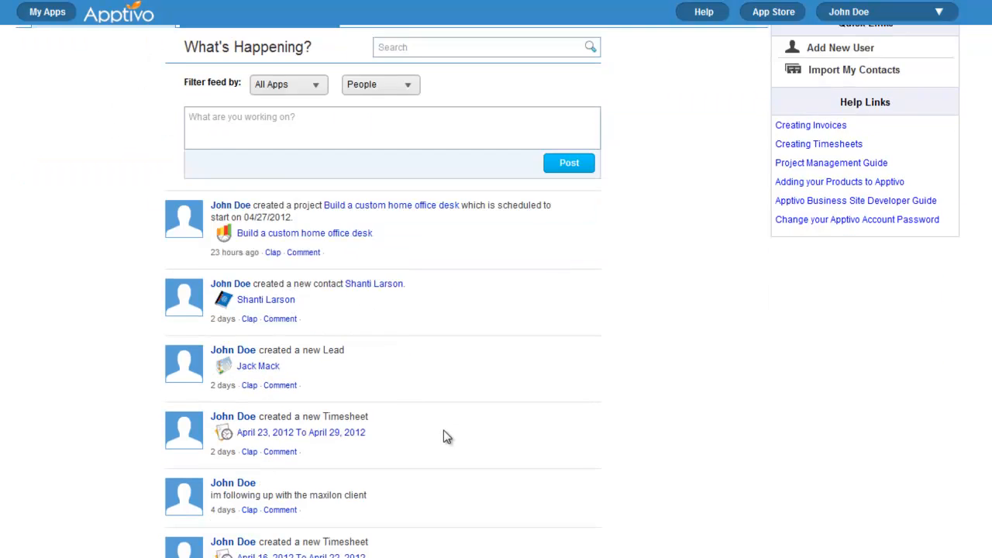
scroll(444, 431, down, 2)
scroll(445, 431, down, 1)
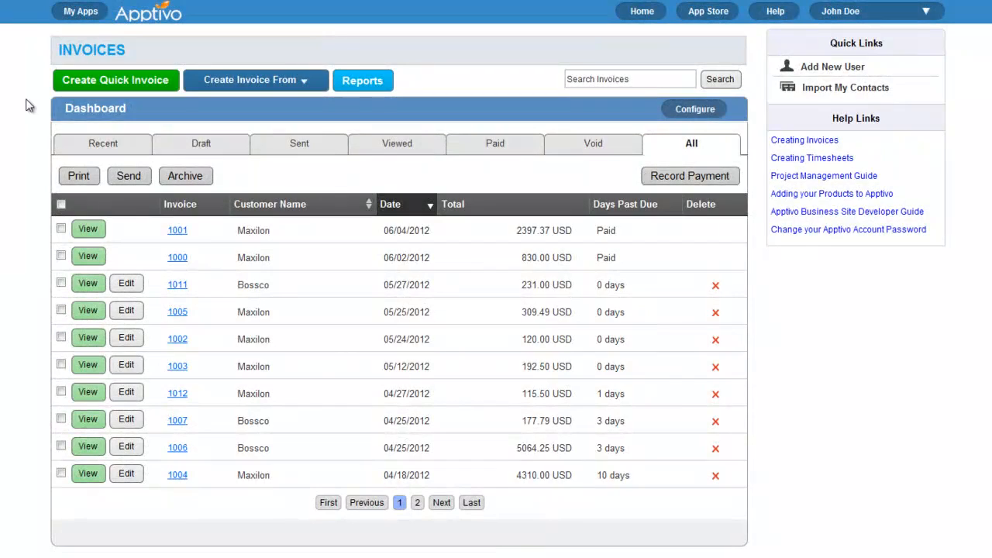
- Start a quick product invoice for customer Bossco with a 5% discount
click(114, 80)
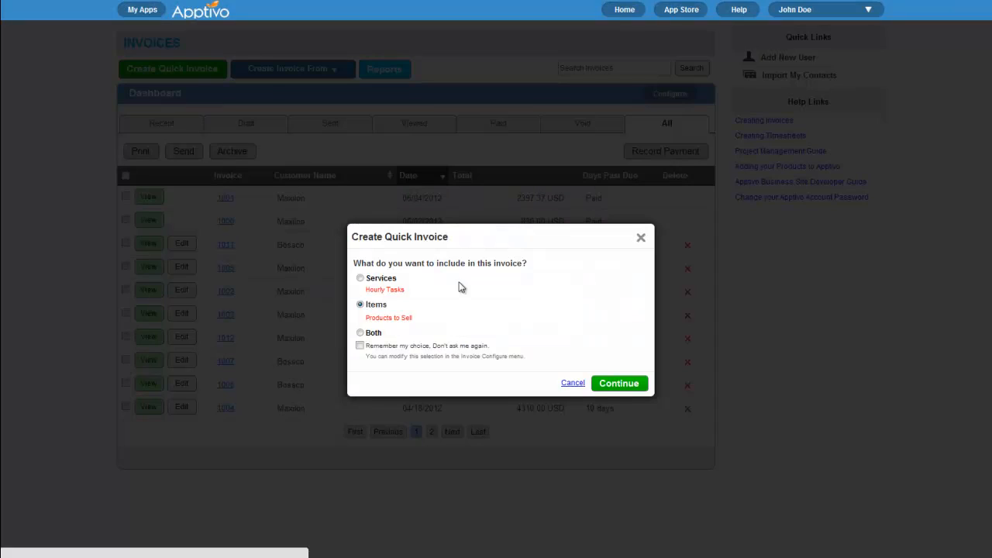
click(618, 384)
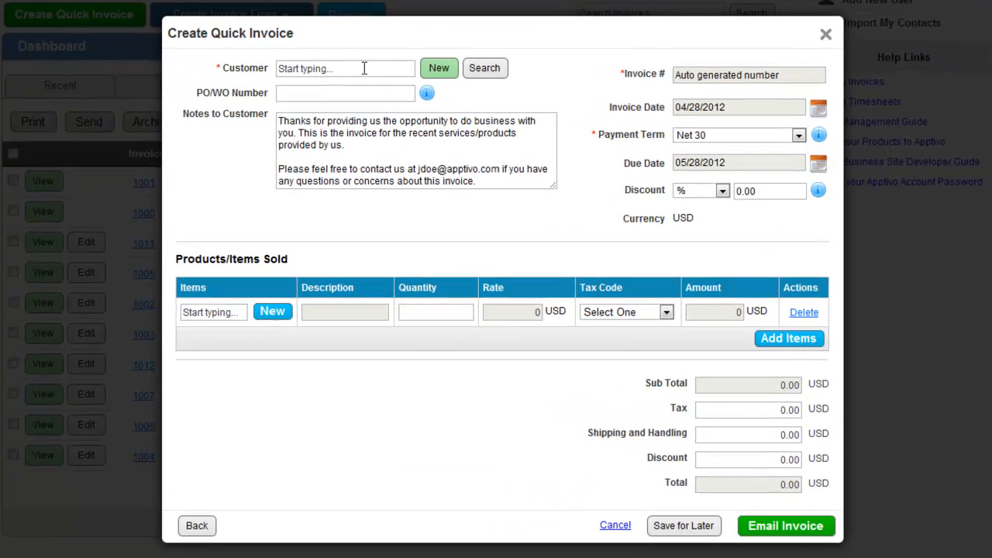
click(358, 68)
text(bos)
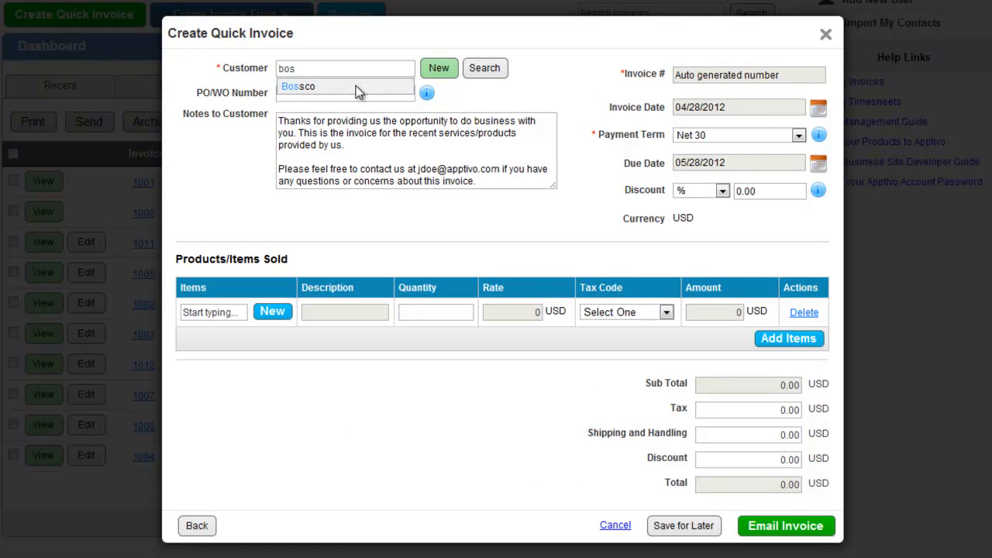
click(355, 85)
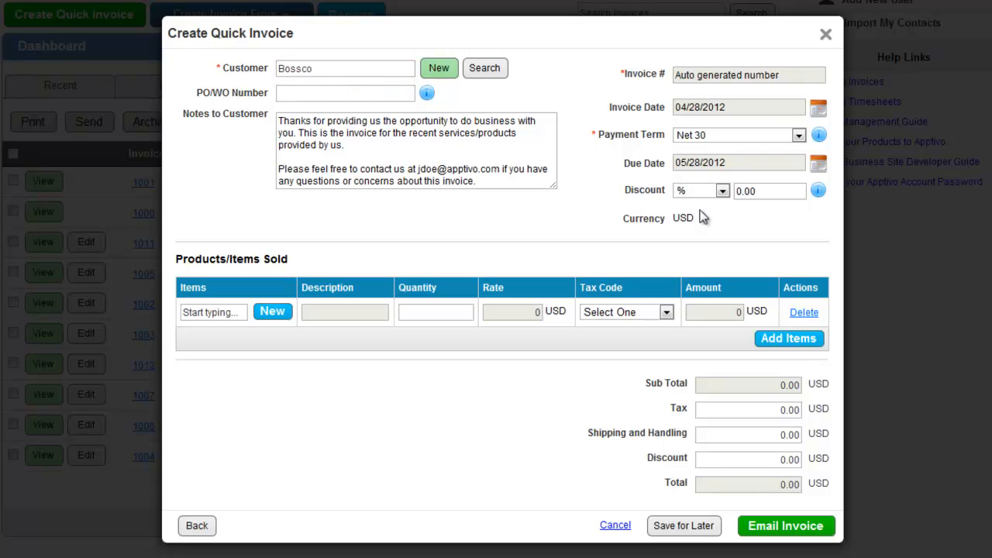
double_click(765, 191)
text(5)
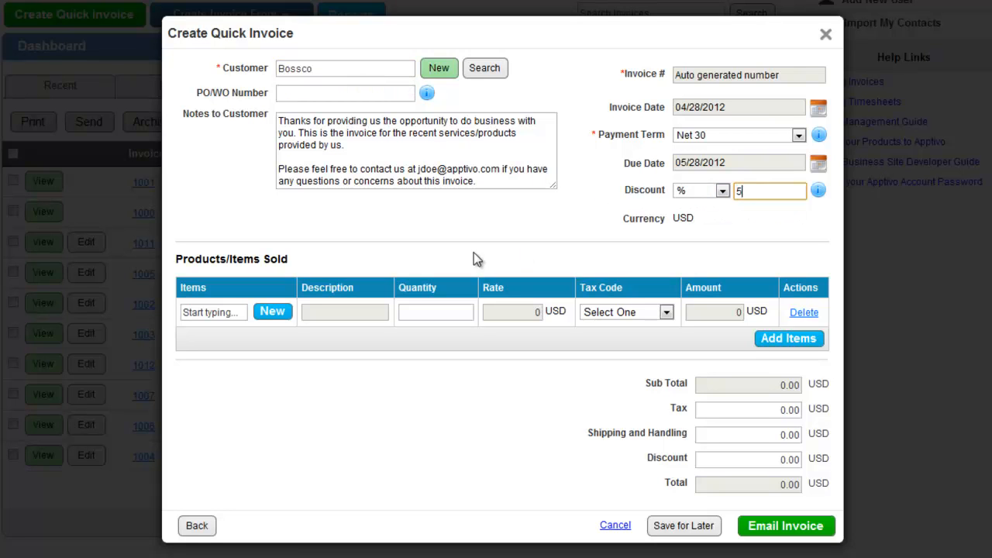
- Add three Maxilon Conference Tables with the CA-SALES tax code
click(220, 312)
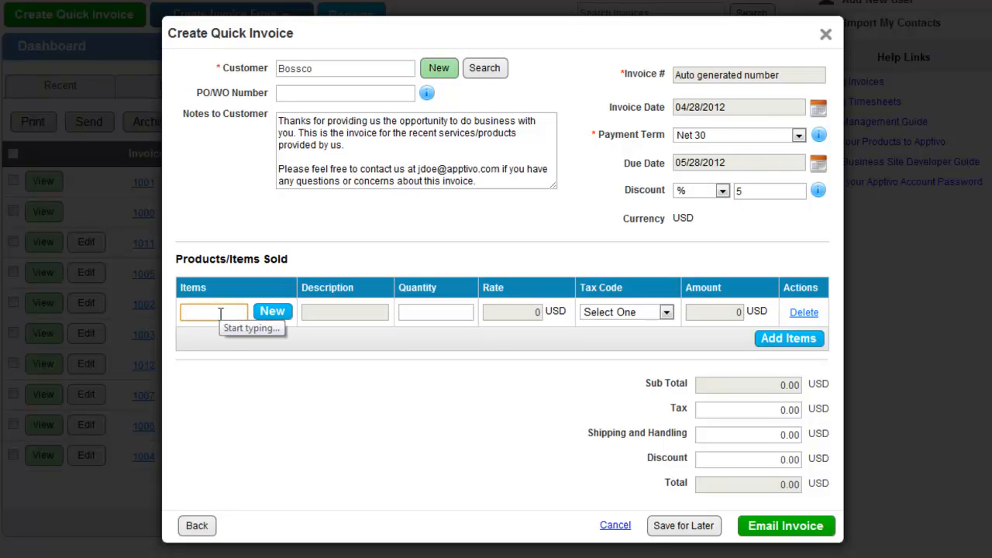
text(max)
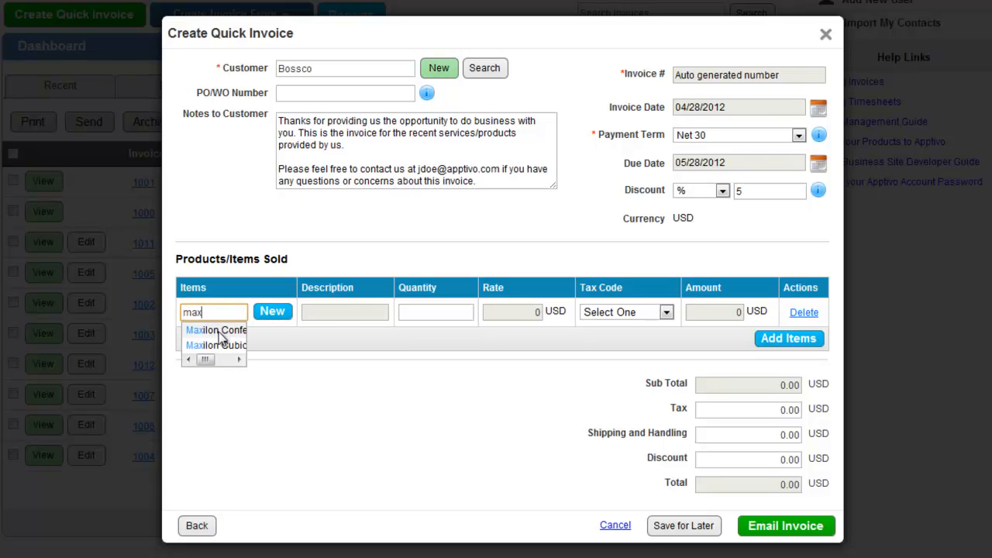
click(216, 329)
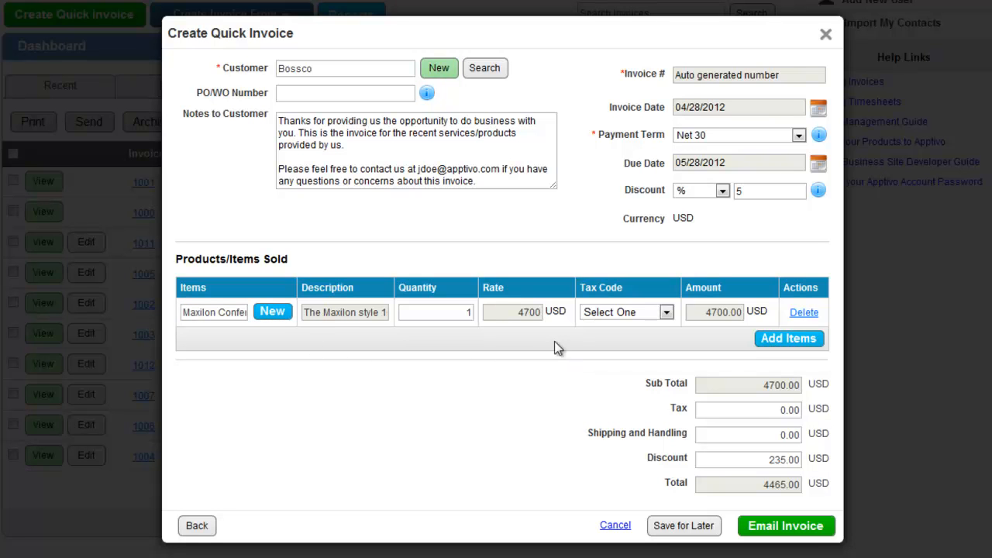
double_click(440, 316)
text(3)
click(635, 312)
click(617, 368)
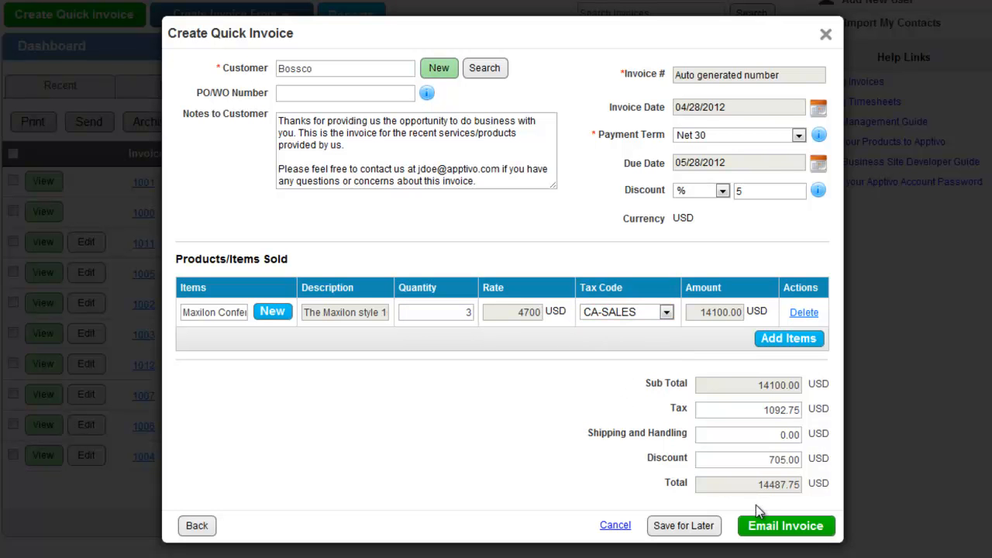
- Email the finished invoice to Bossco and view its online payment page
click(785, 526)
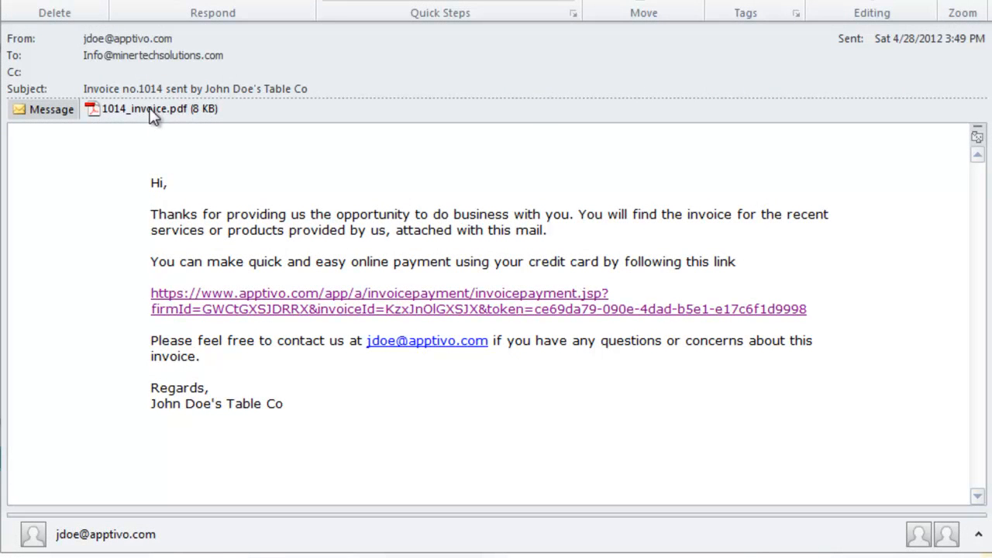
click(237, 308)
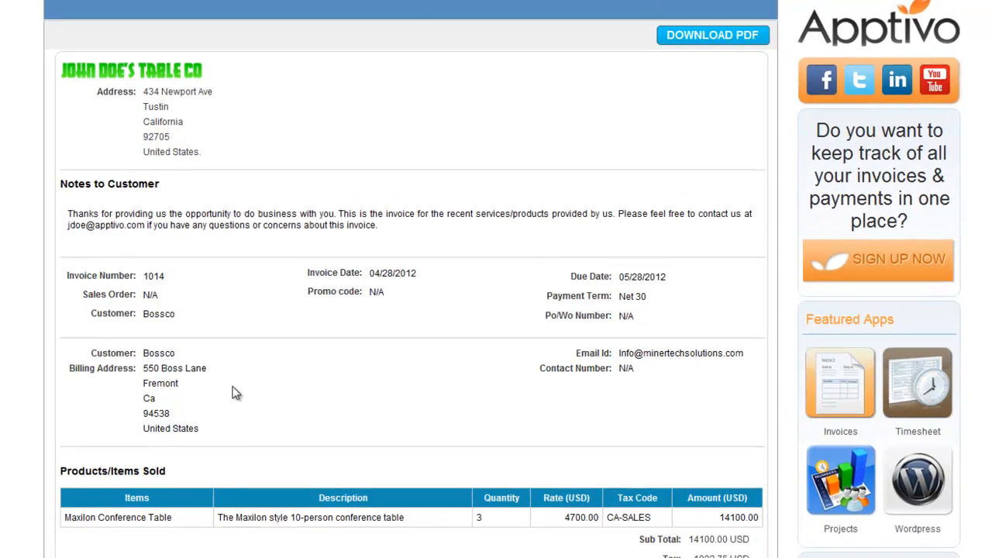
scroll(235, 400, down, 3)
scroll(240, 333, down, 3)
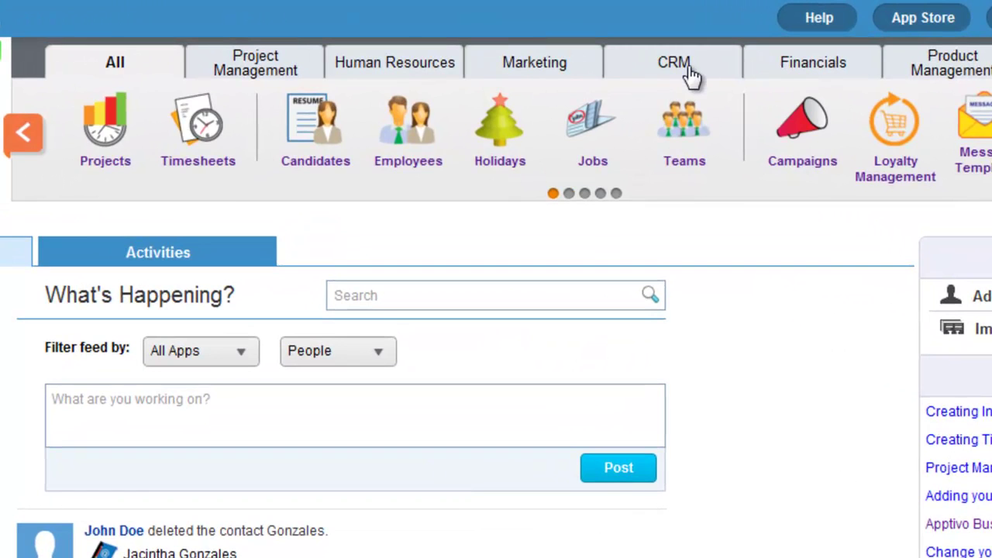
click(674, 62)
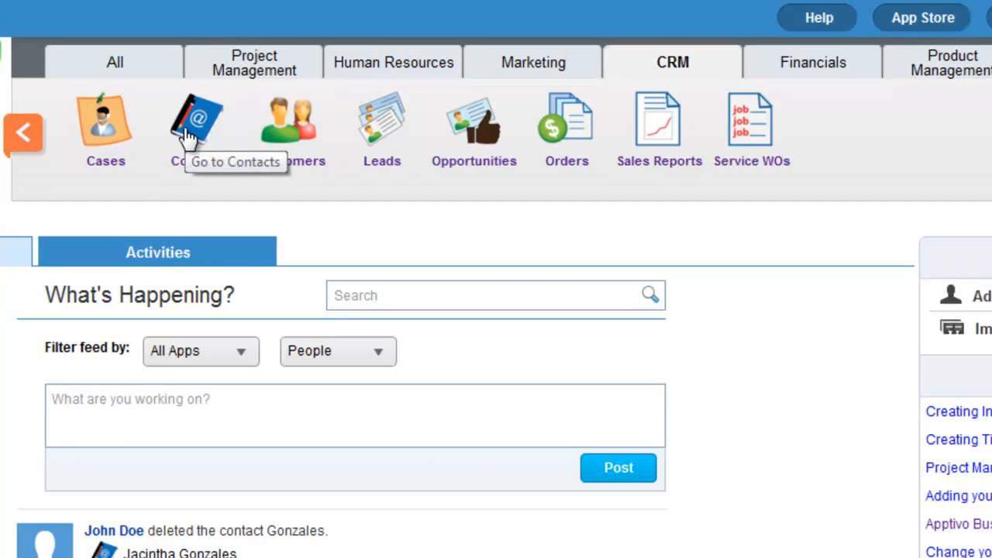
click(294, 138)
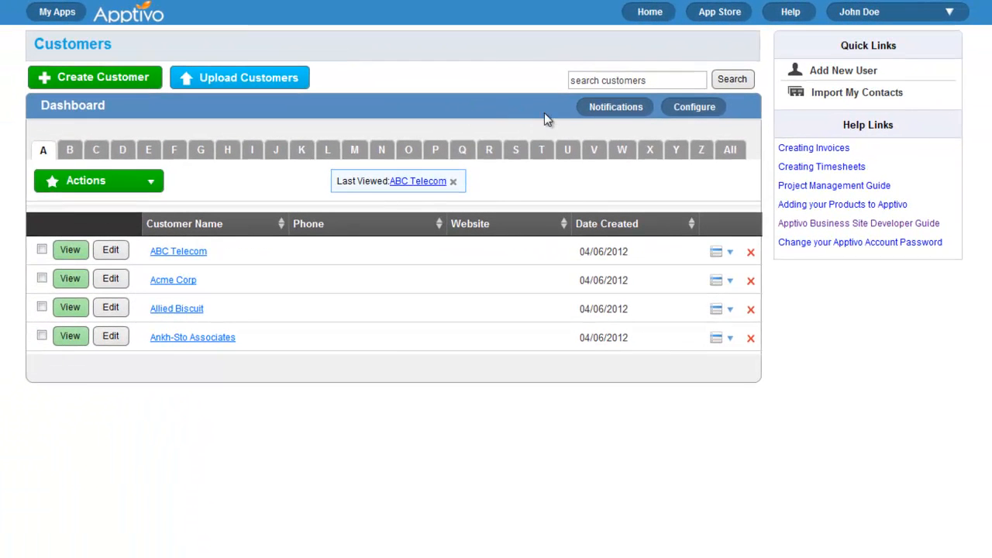
click(729, 150)
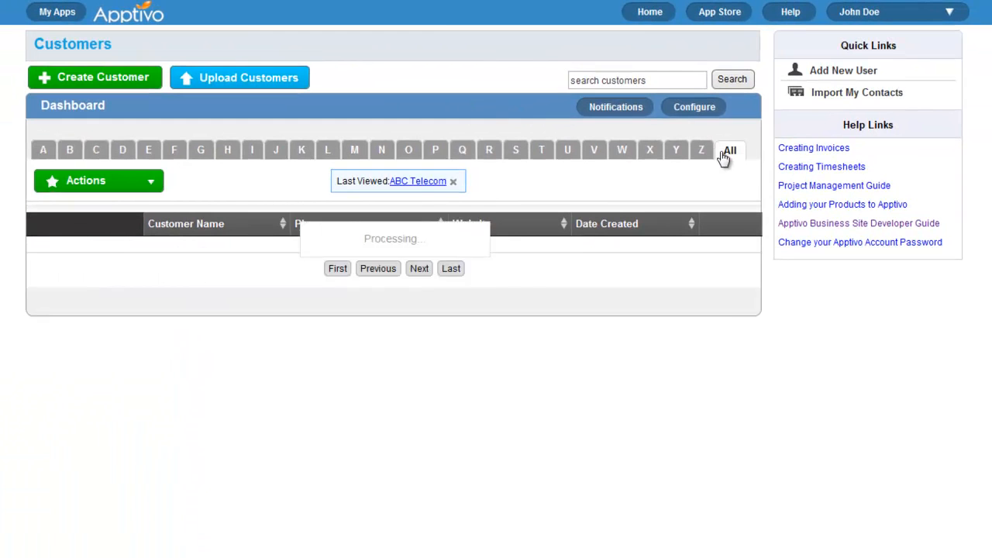
click(155, 19)
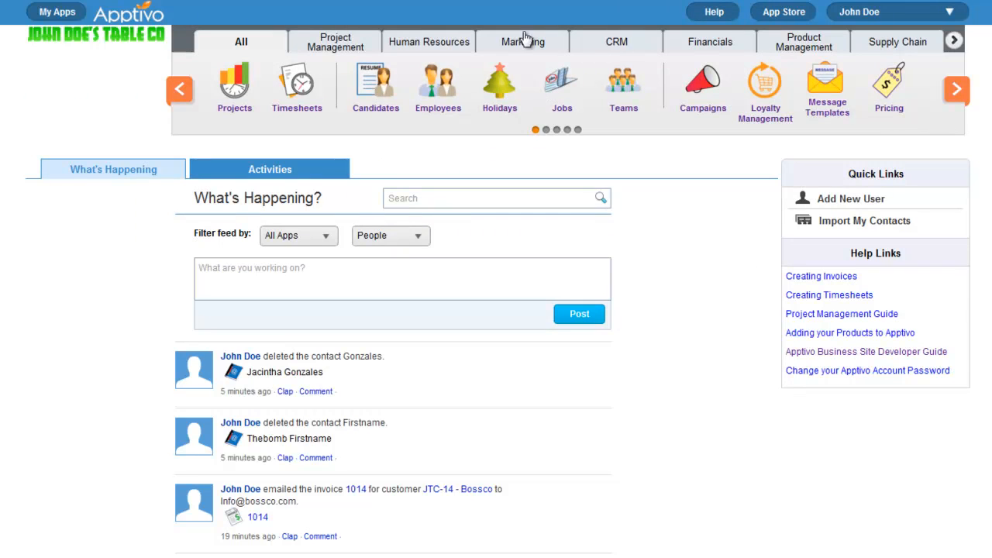
click(612, 42)
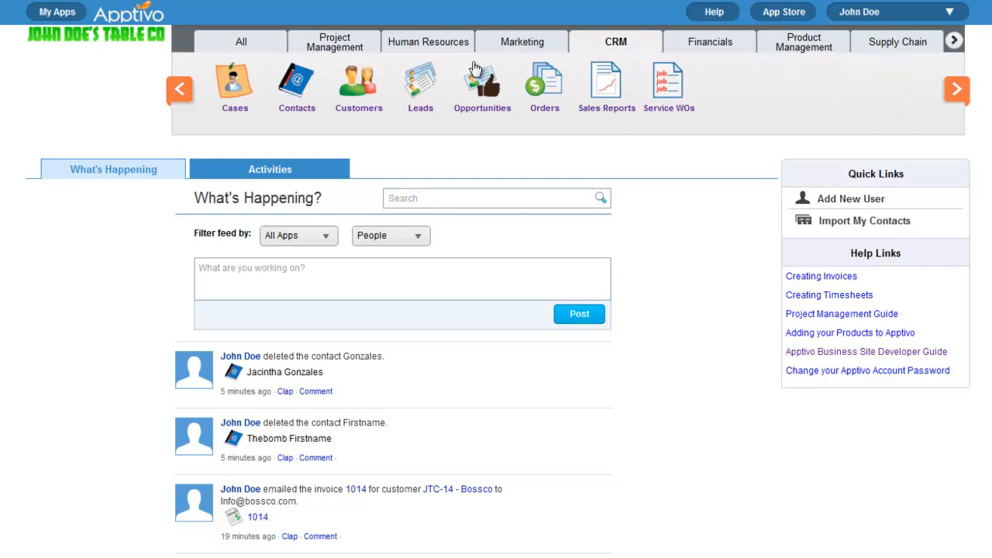
click(423, 82)
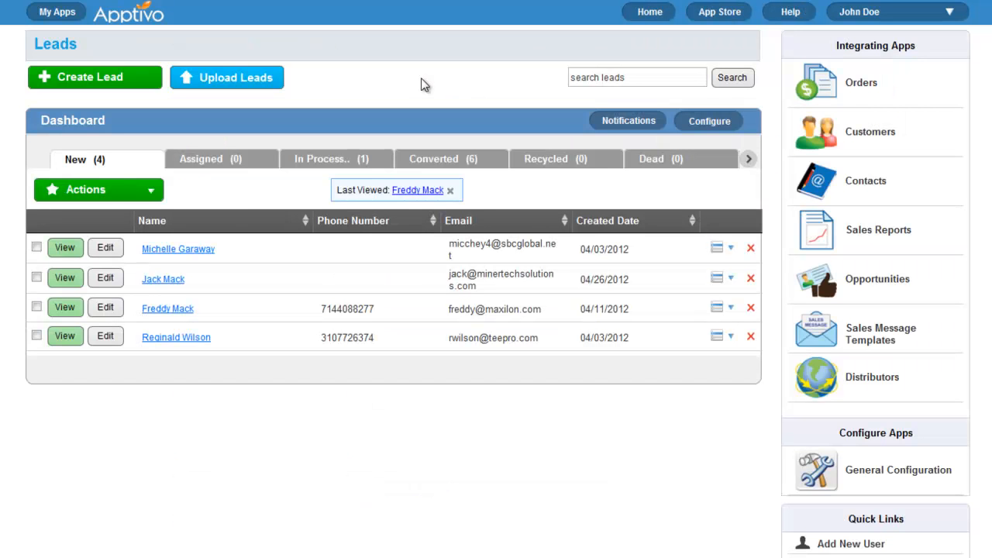
click(183, 313)
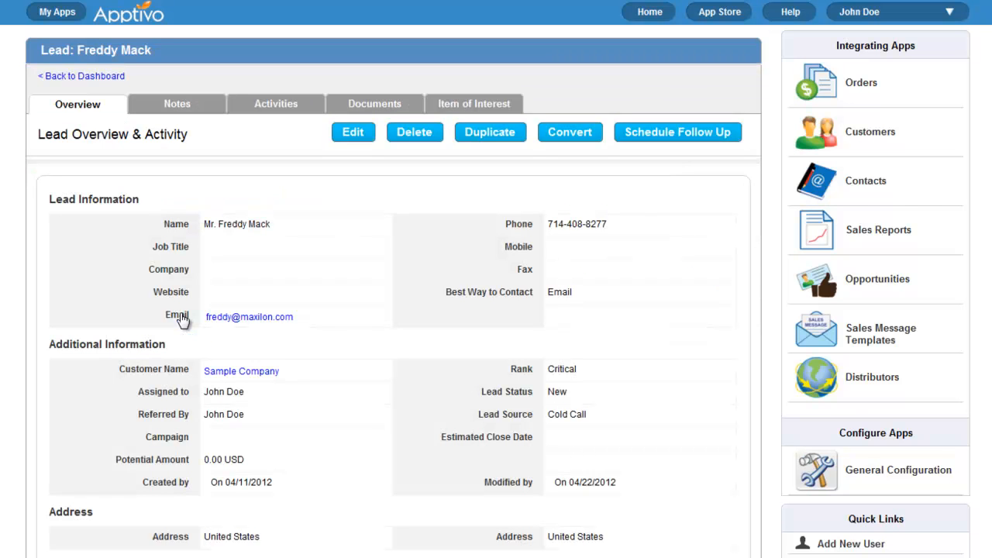
click(677, 132)
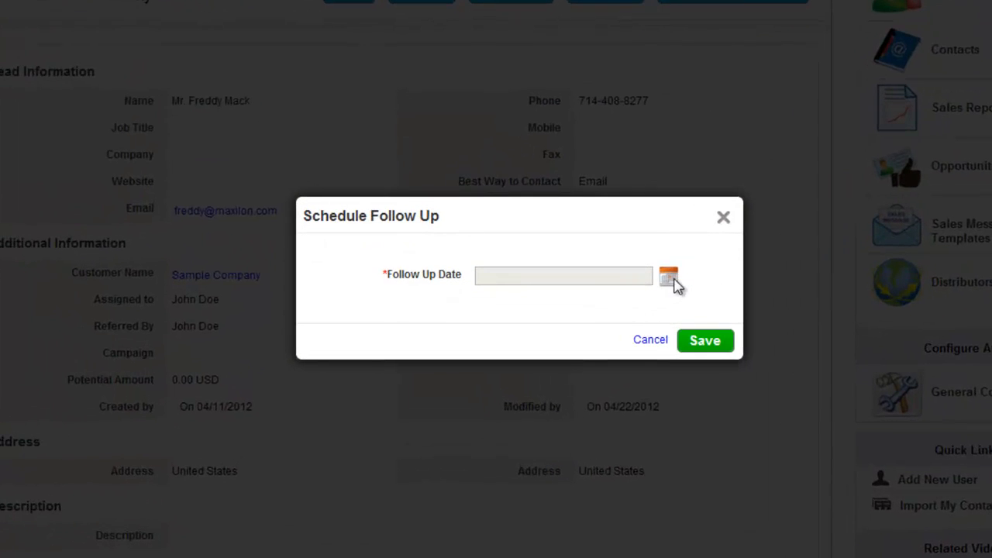
click(663, 278)
click(805, 279)
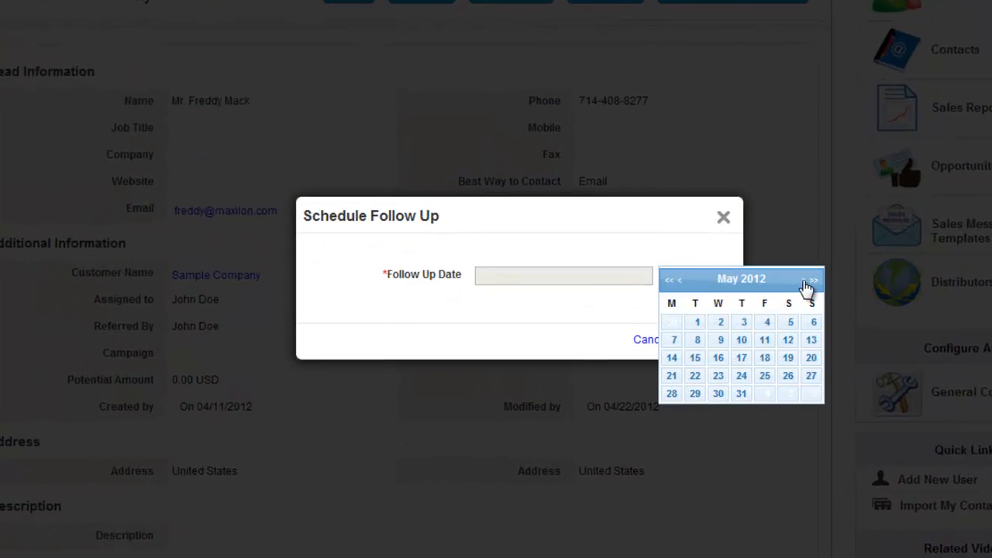
click(788, 340)
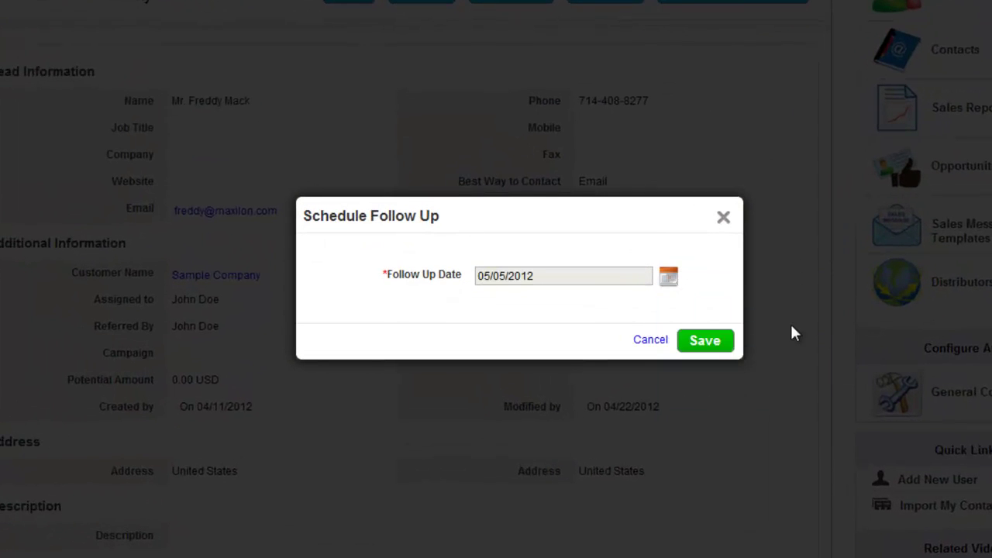
click(705, 340)
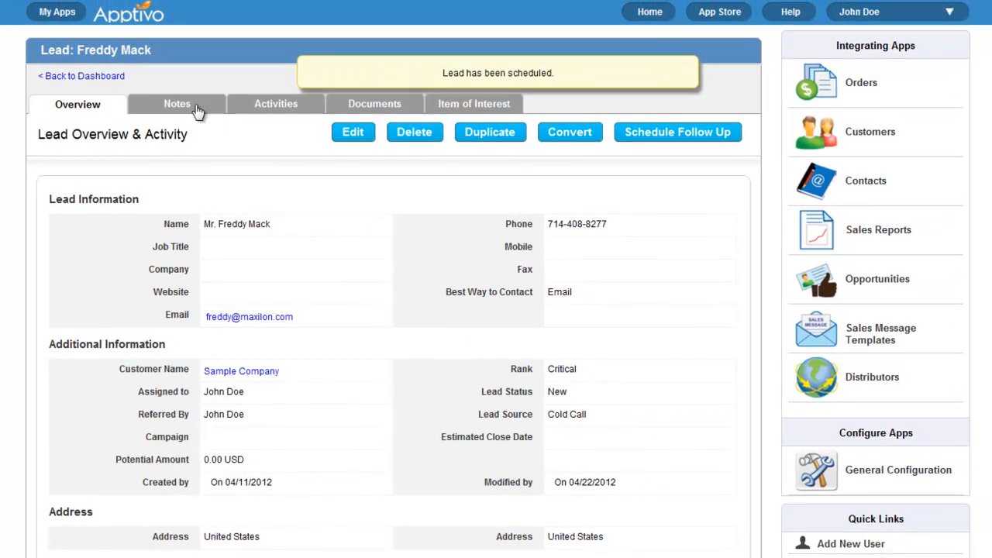
- Save a note on the lead that Freddy wants to close the deal
click(196, 108)
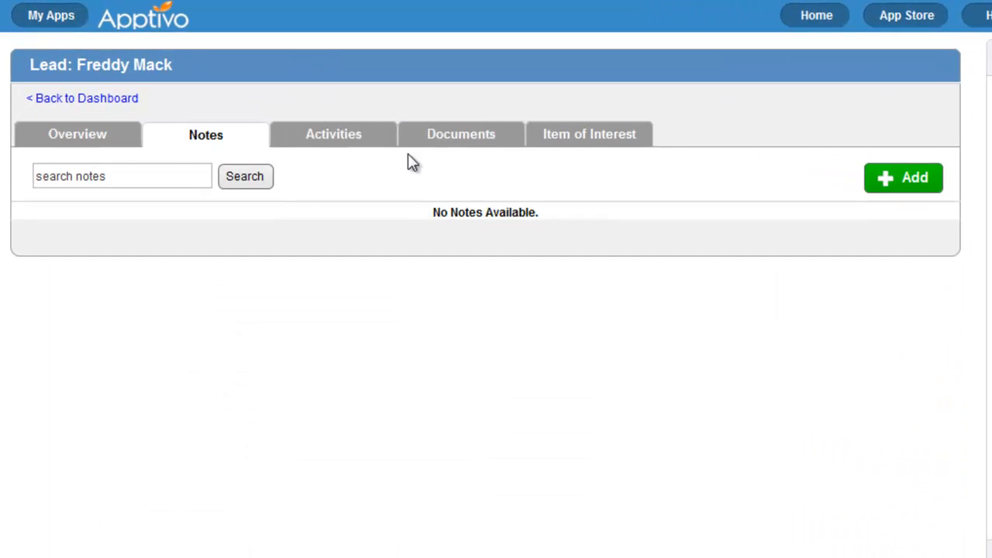
click(899, 177)
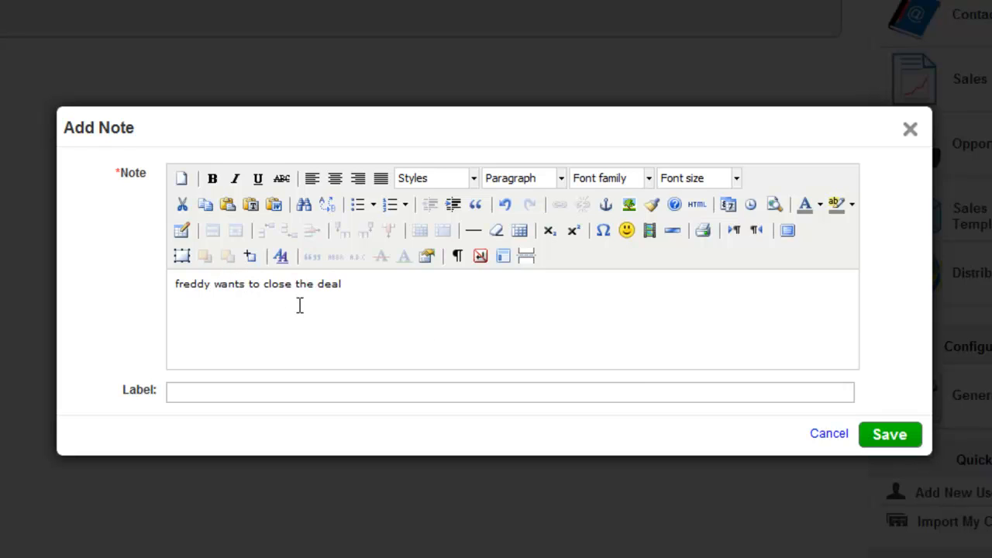
click(889, 434)
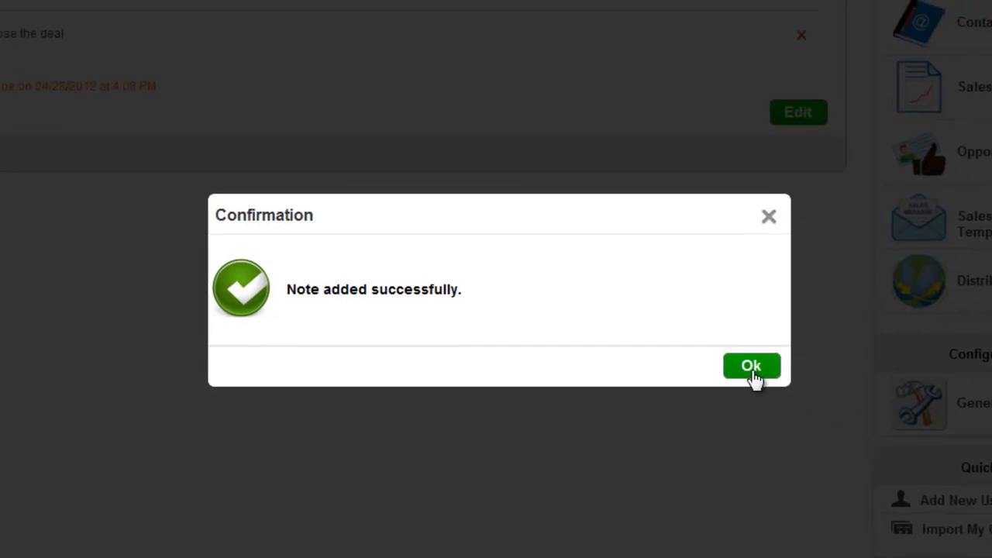
click(746, 357)
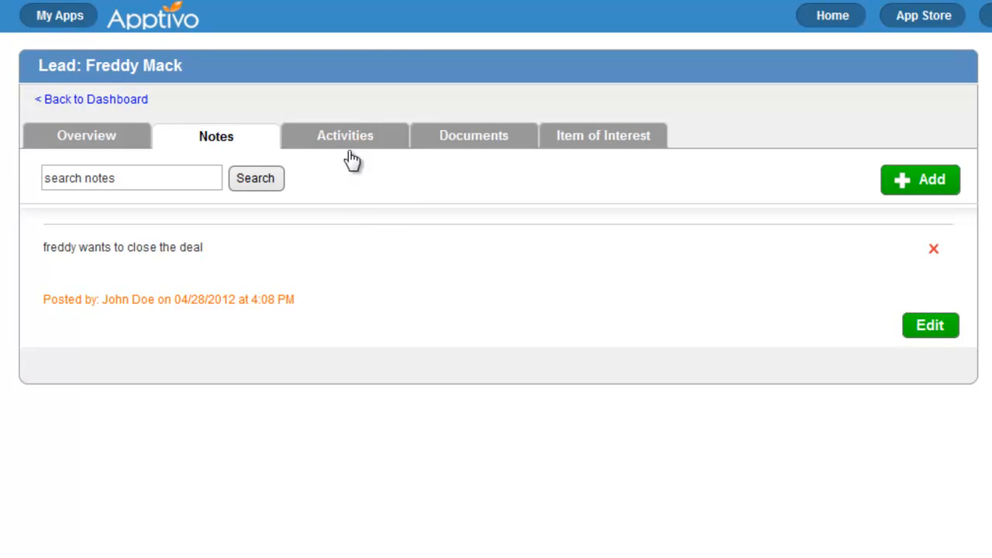
click(339, 132)
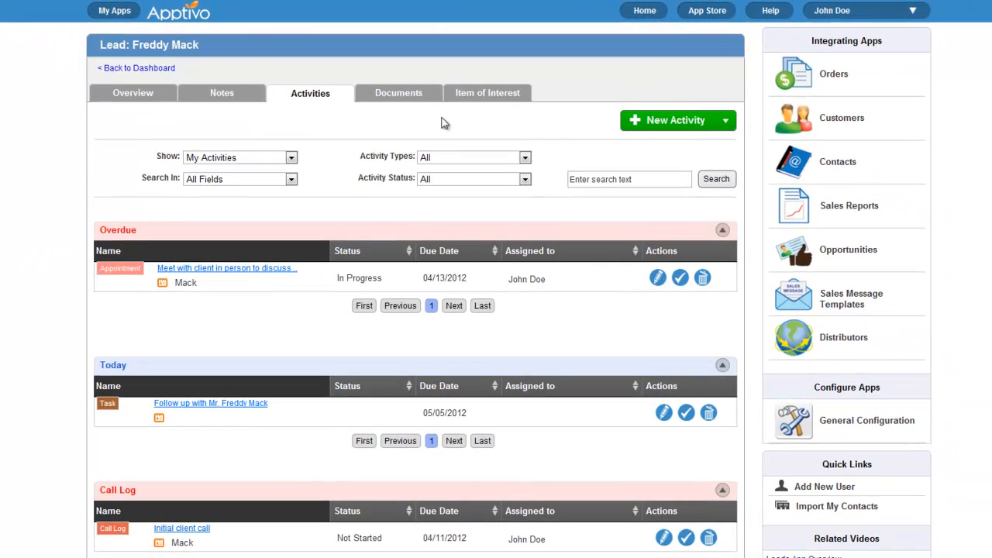
click(658, 120)
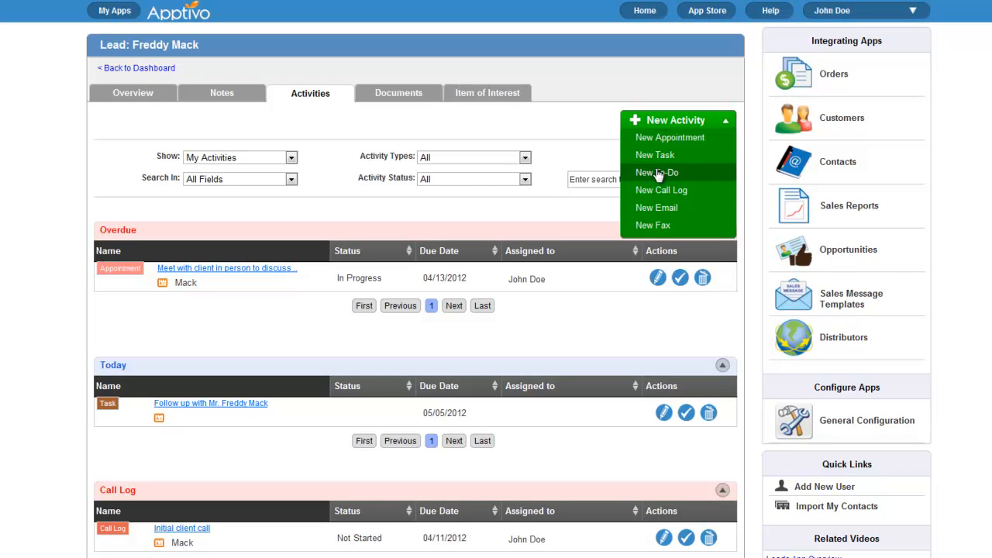
click(658, 207)
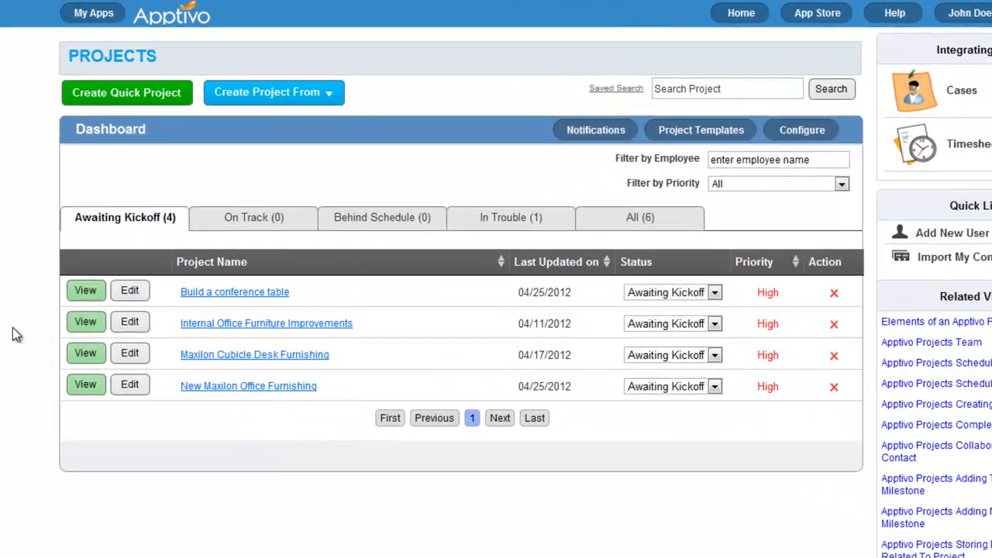
- Create a quick project to build a custom desk for Bossco ending April 30, 2012
click(85, 97)
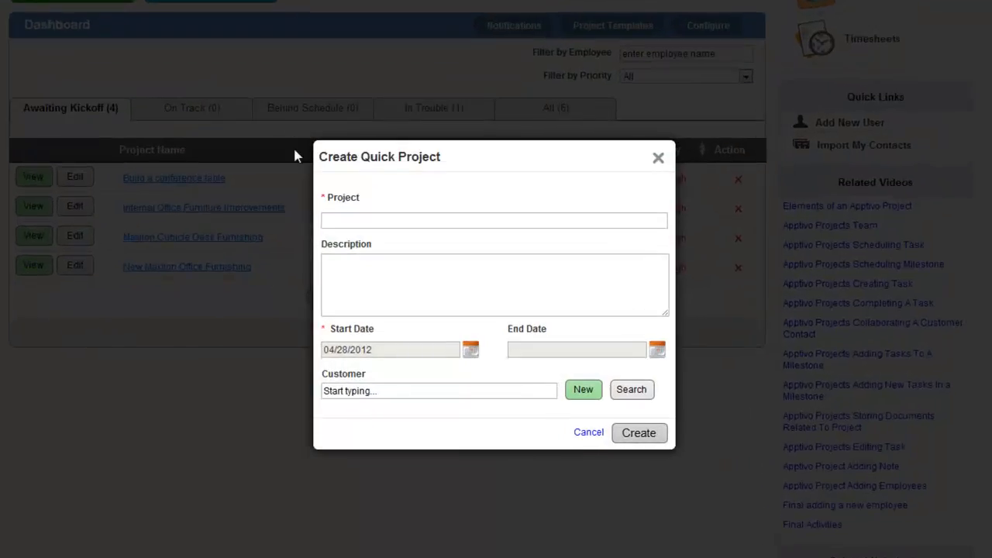
click(356, 220)
text(Build custom)
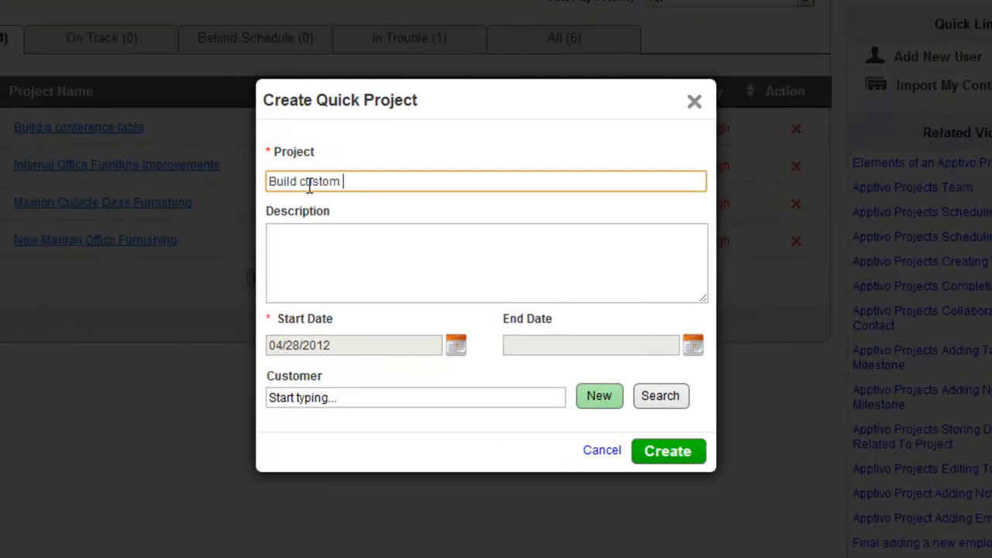
text(sco)
key(Tab)
text(Bossco ordered a new desk)
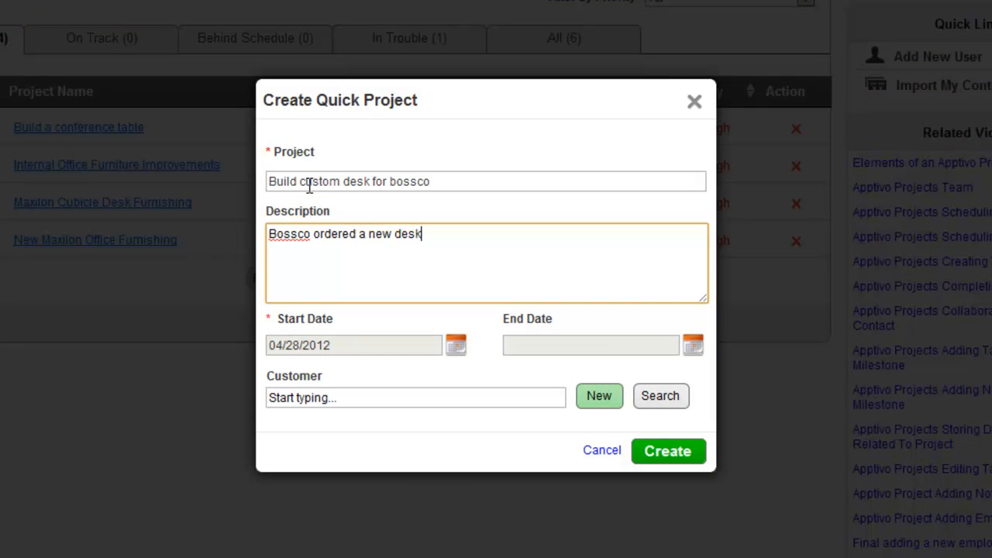
click(692, 345)
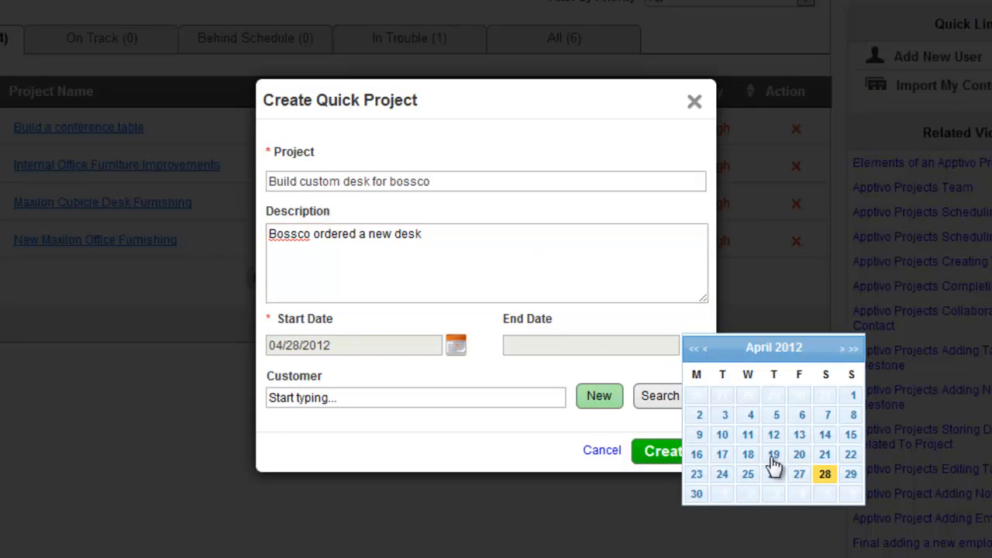
click(695, 493)
click(515, 395)
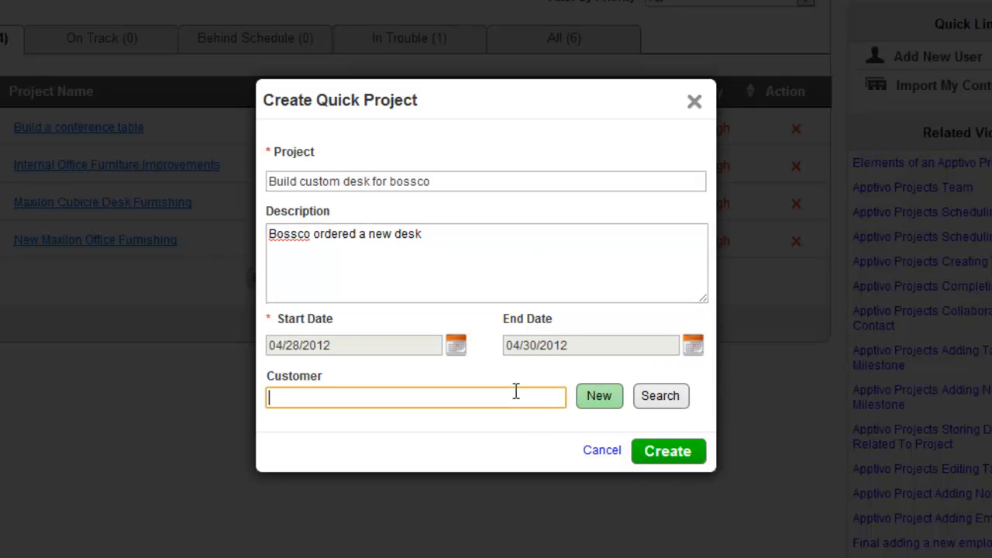
text(boss)
click(519, 423)
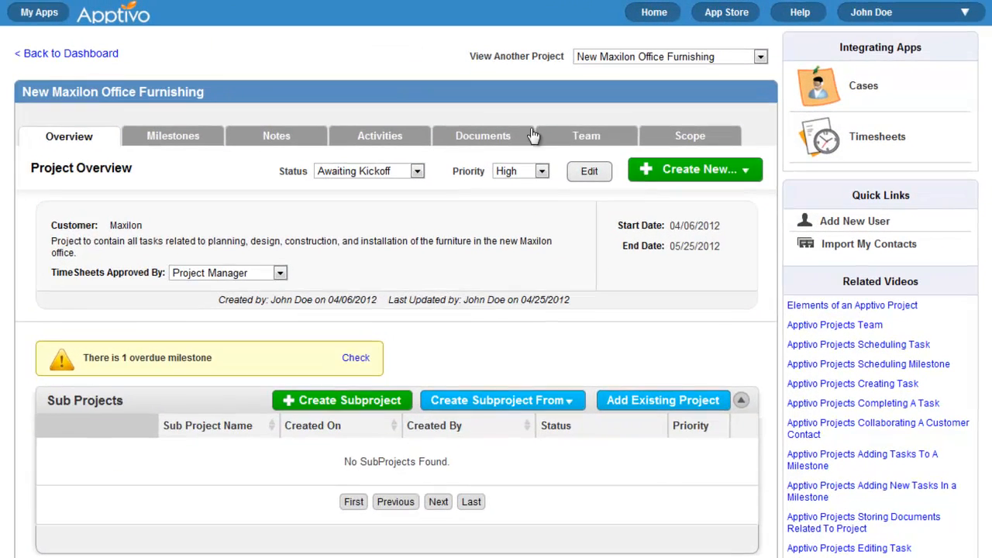
- Review the Maxilon project's employee team and its scope of requirements and cases
click(592, 146)
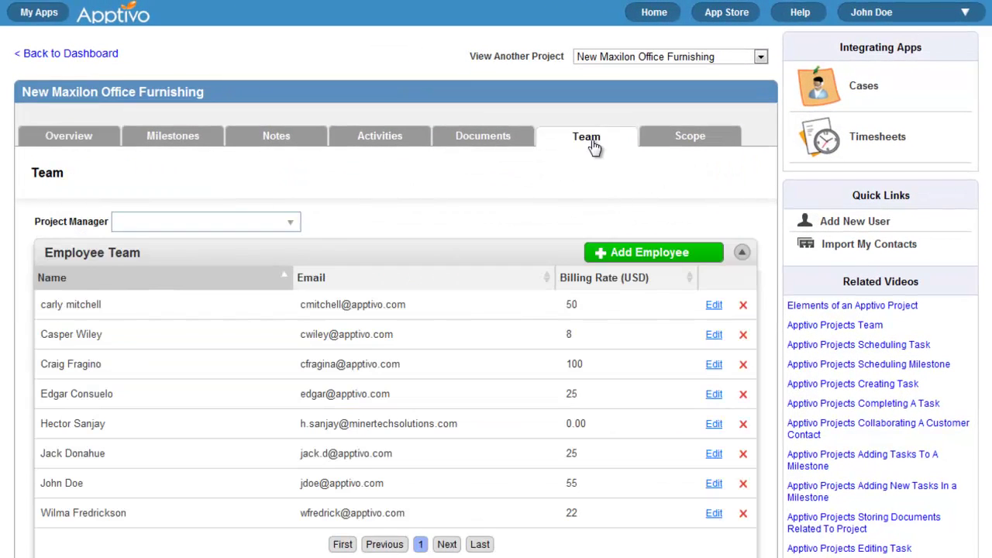
click(680, 144)
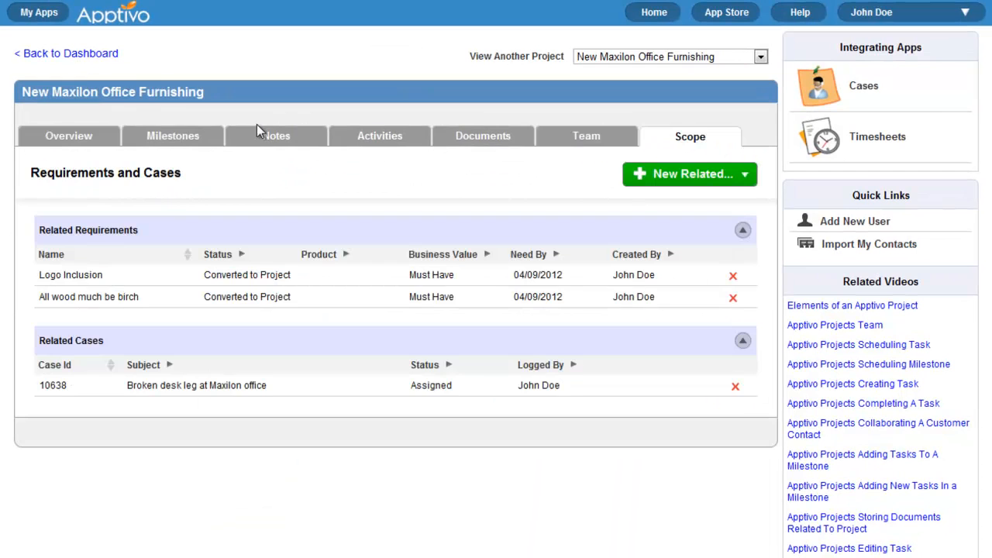
- View the project's milestones and the Construction milestone's details and tasks
click(172, 135)
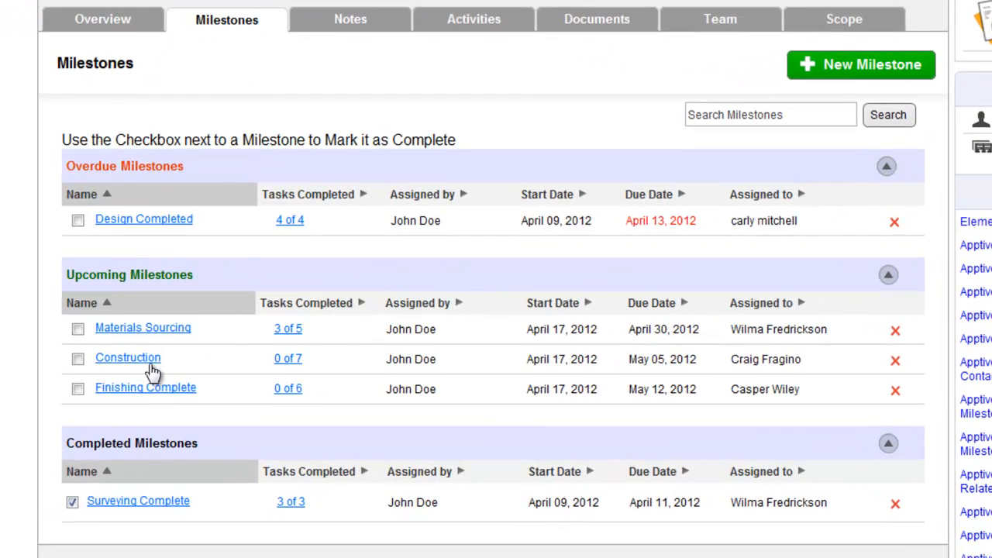
click(128, 357)
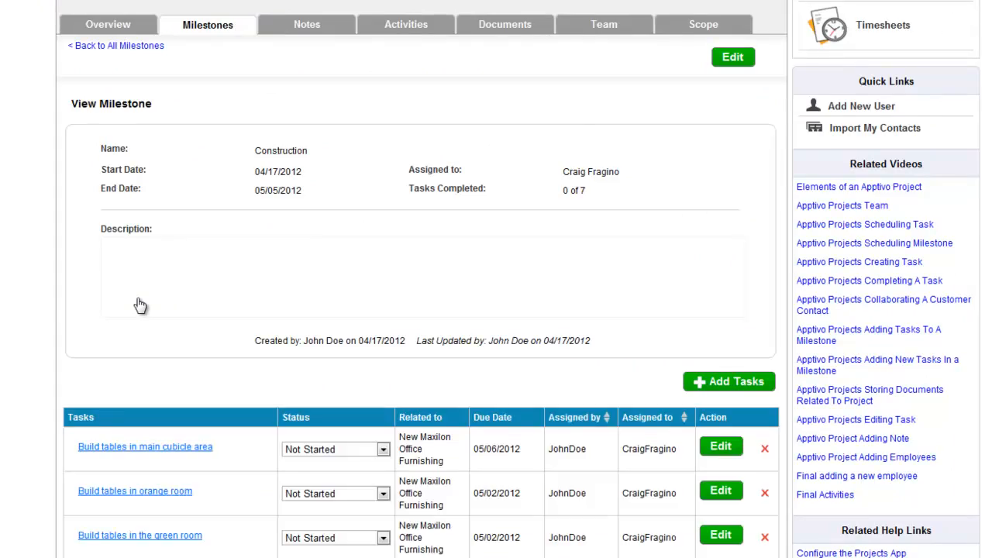
scroll(139, 304, down, 3)
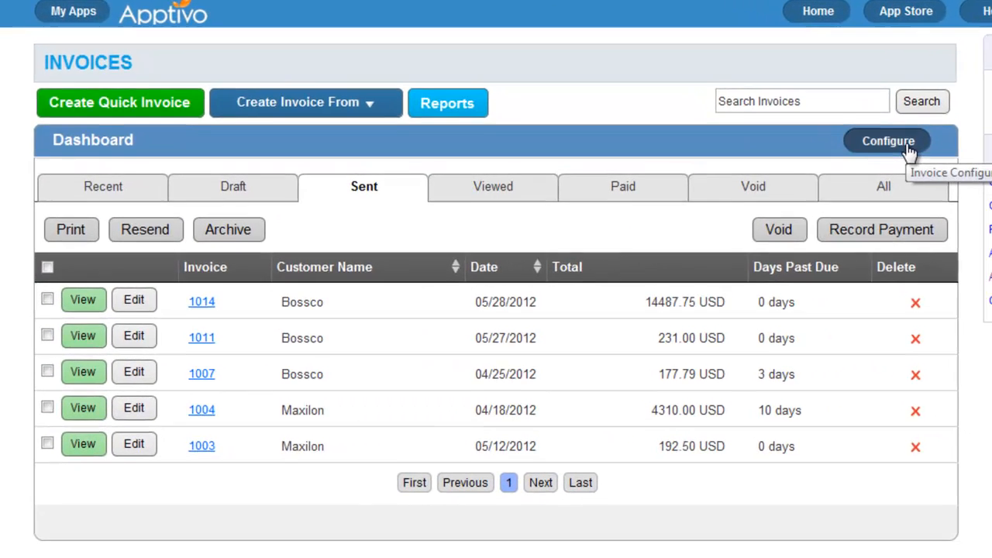
- Browse the invoice configuration's online payments, payment terms and PDF templates
click(915, 155)
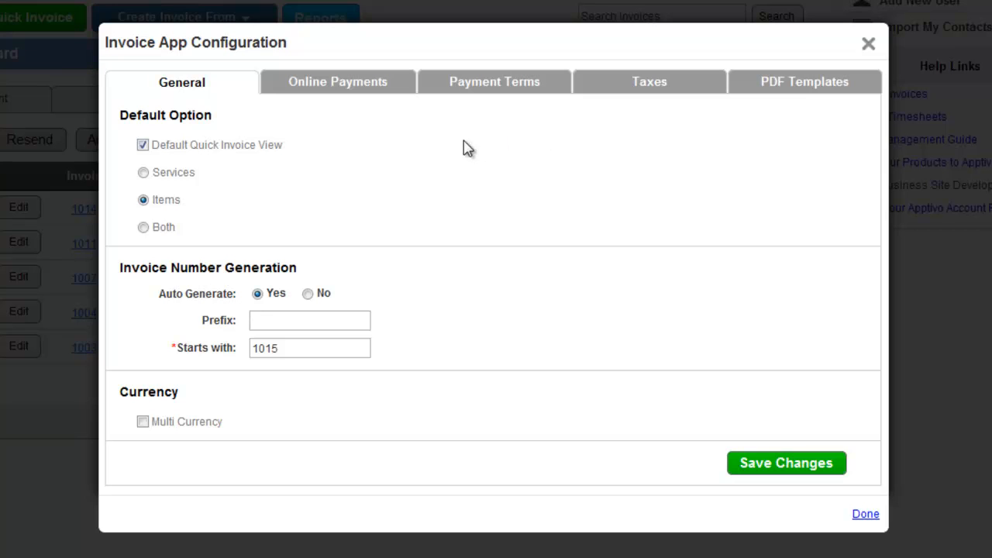
click(371, 82)
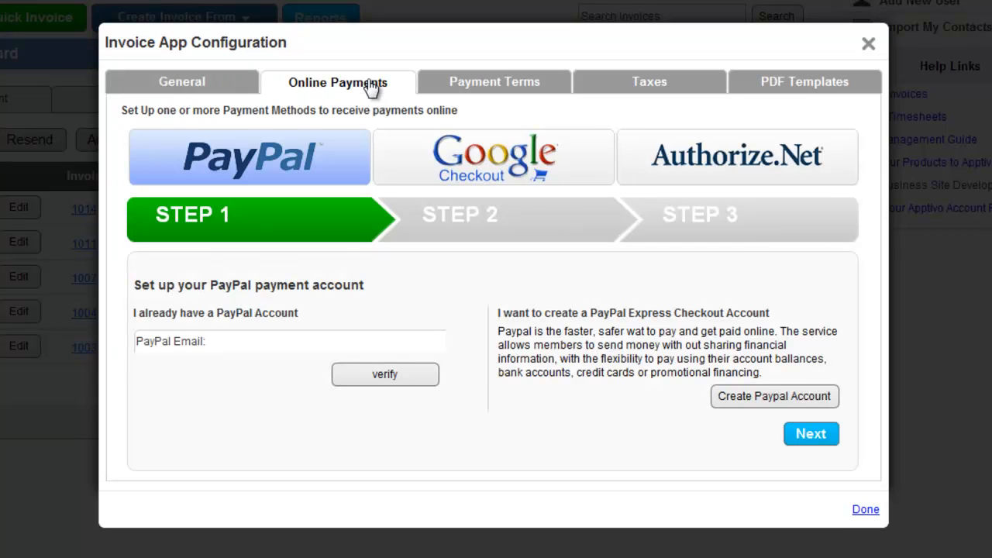
click(453, 87)
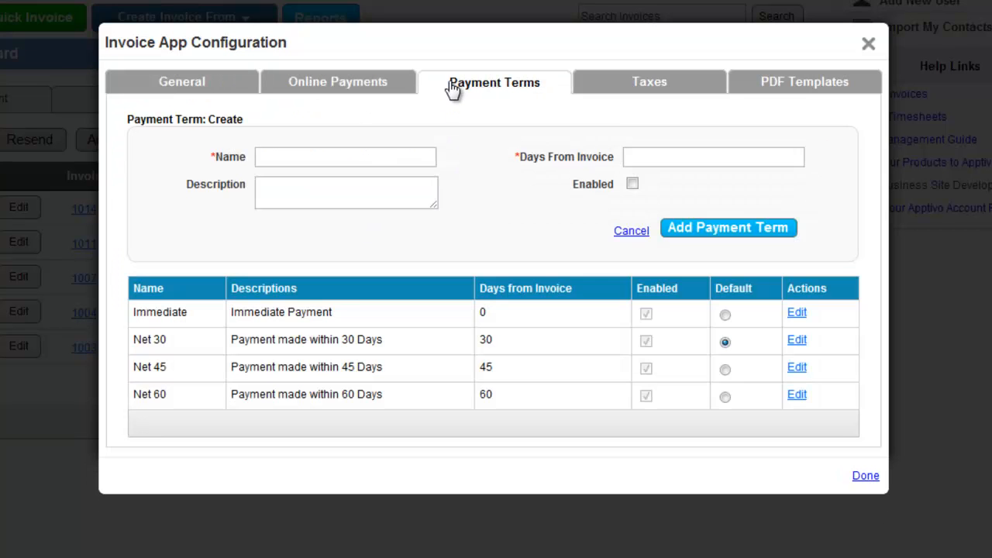
click(785, 87)
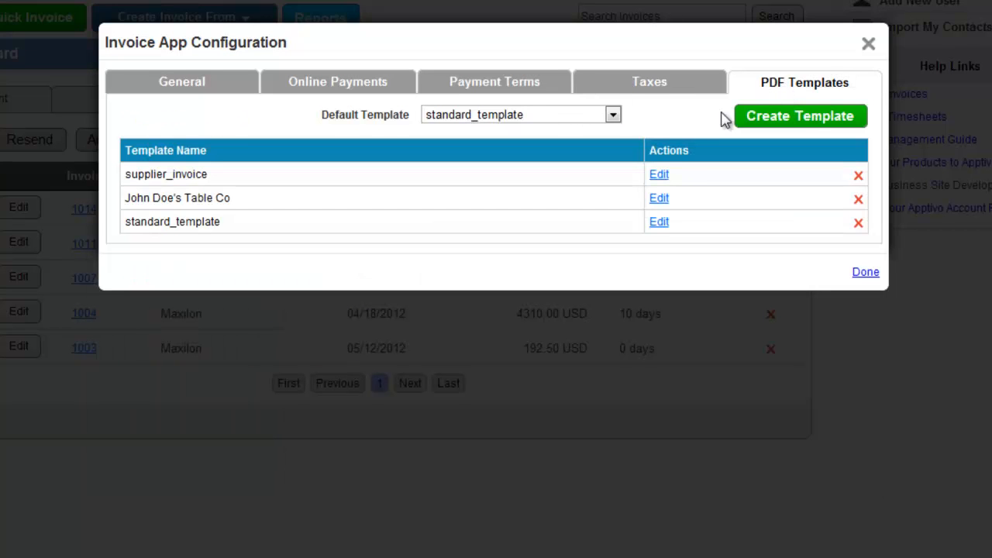
- Edit the supplier_invoice template, moving then removing the extra text row above Notes to Customer
click(658, 174)
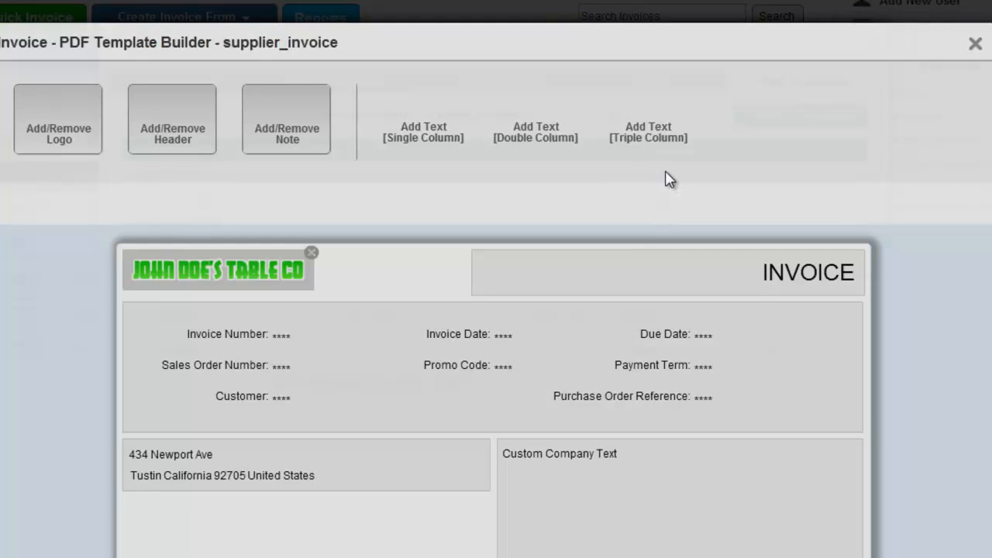
scroll(622, 138, down, 3)
scroll(622, 138, down, 2)
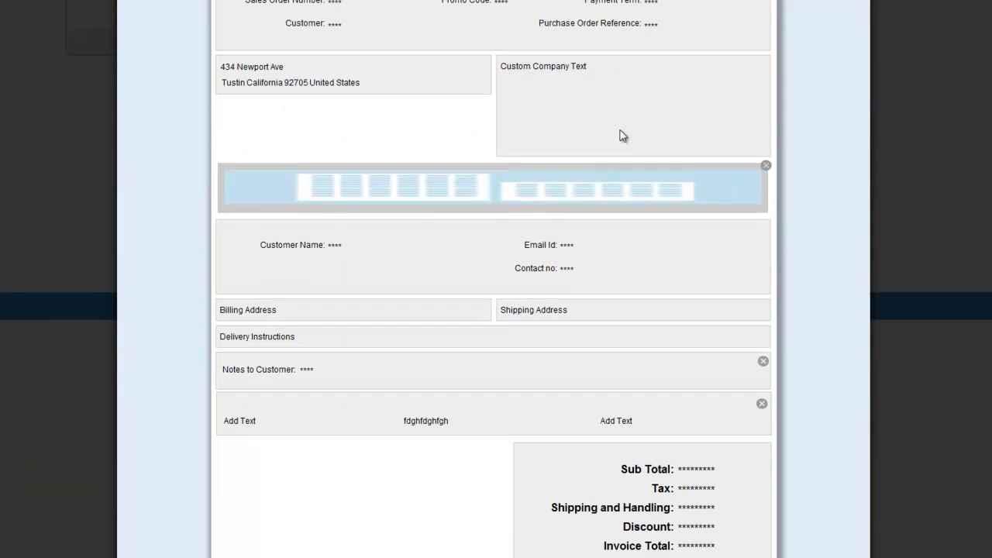
drag(549, 275, 518, 361)
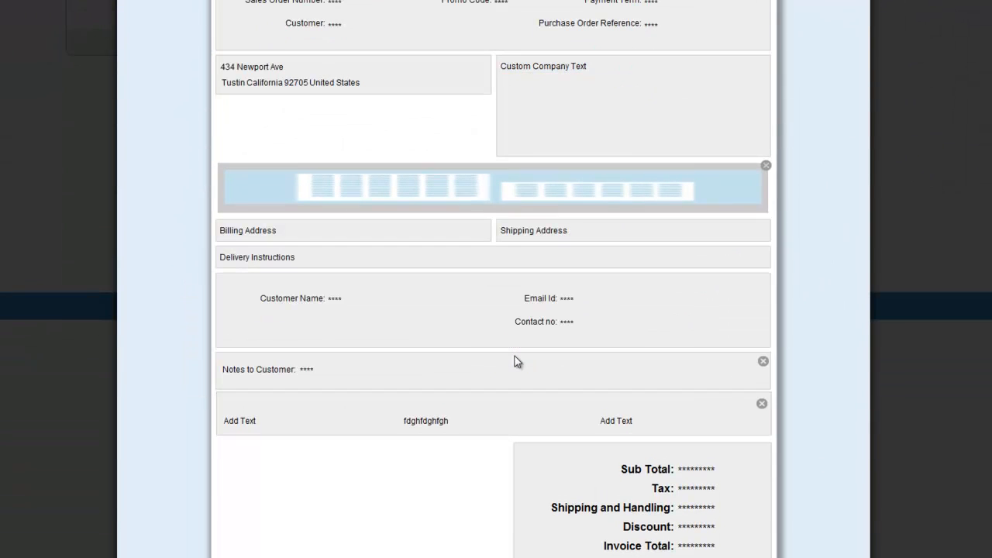
drag(483, 410, 478, 360)
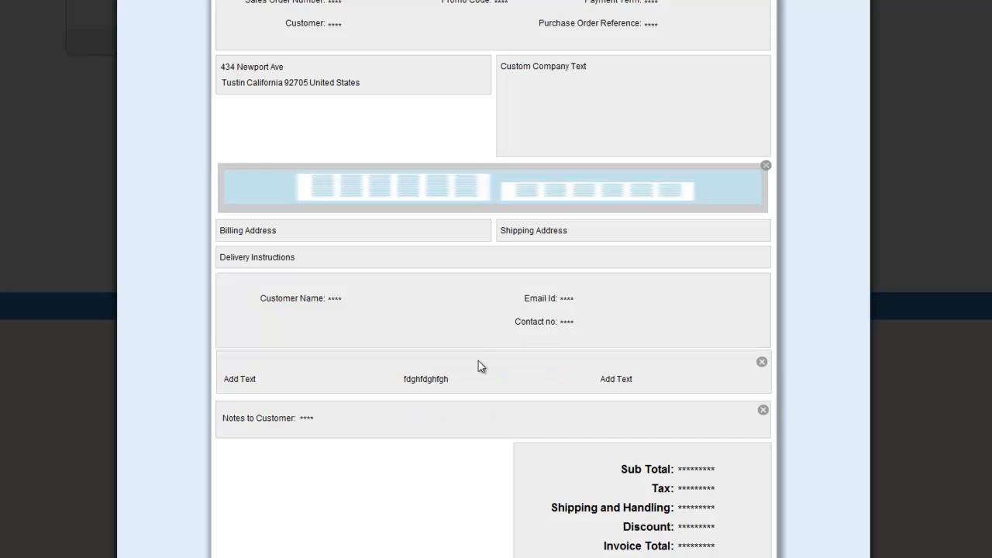
click(763, 363)
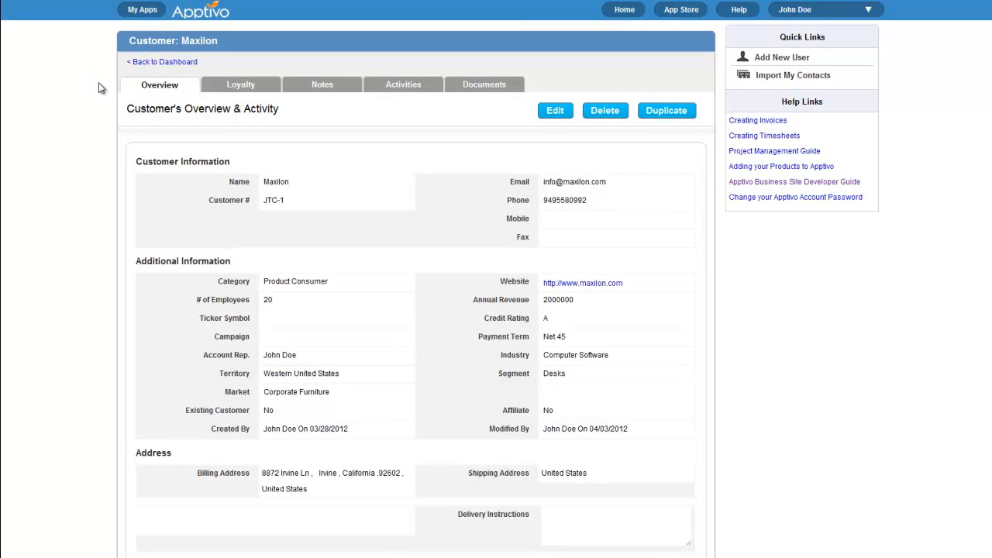
scroll(99, 82, down, 2)
scroll(98, 82, down, 2)
scroll(99, 82, down, 2)
scroll(99, 82, down, 2)
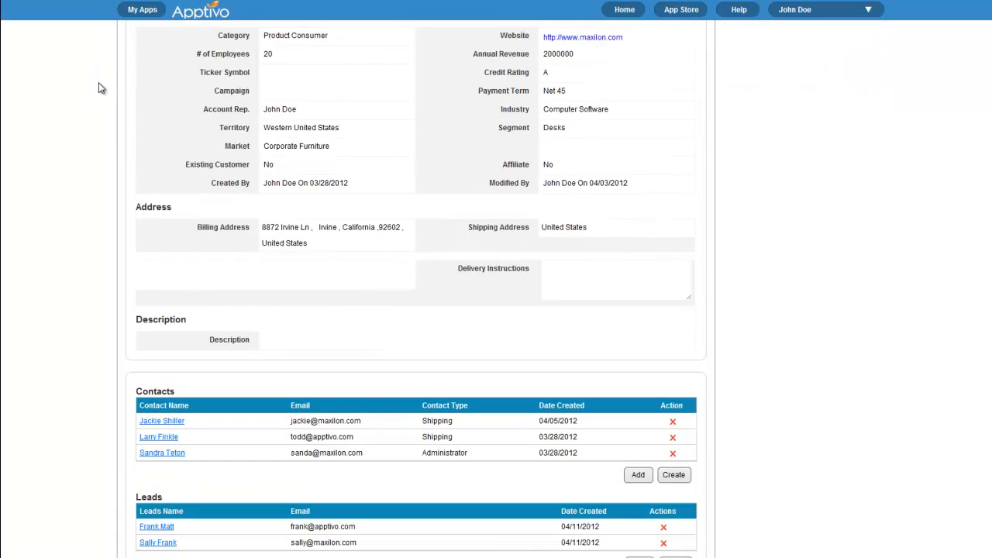
scroll(98, 82, down, 2)
scroll(98, 82, down, 2)
scroll(98, 82, down, 2)
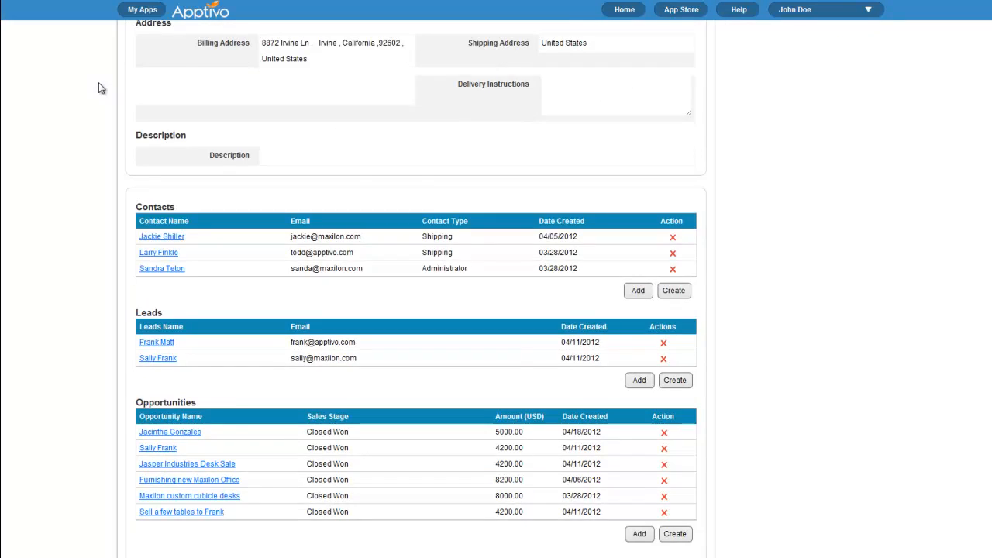
scroll(98, 82, down, 2)
scroll(99, 82, down, 2)
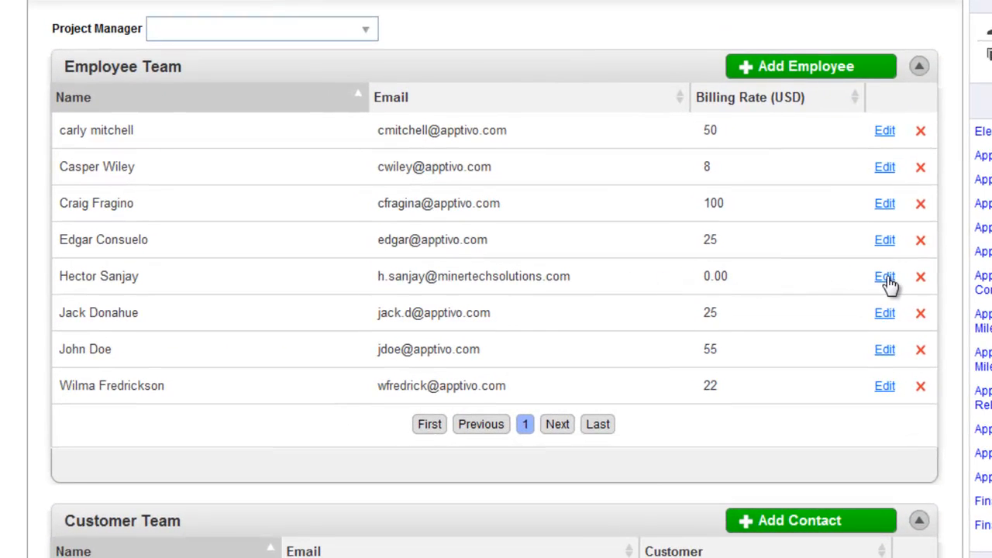
click(884, 276)
double_click(434, 257)
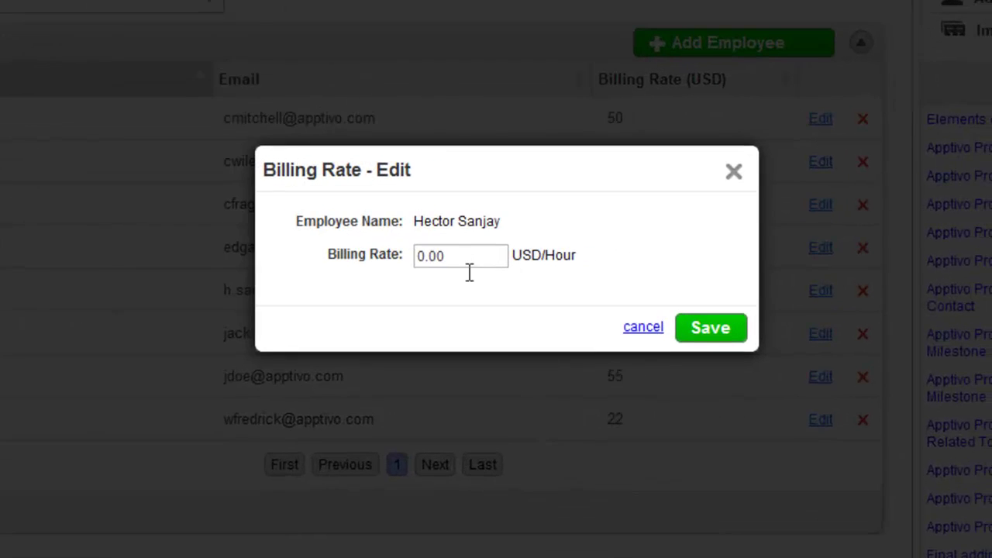
text(25)
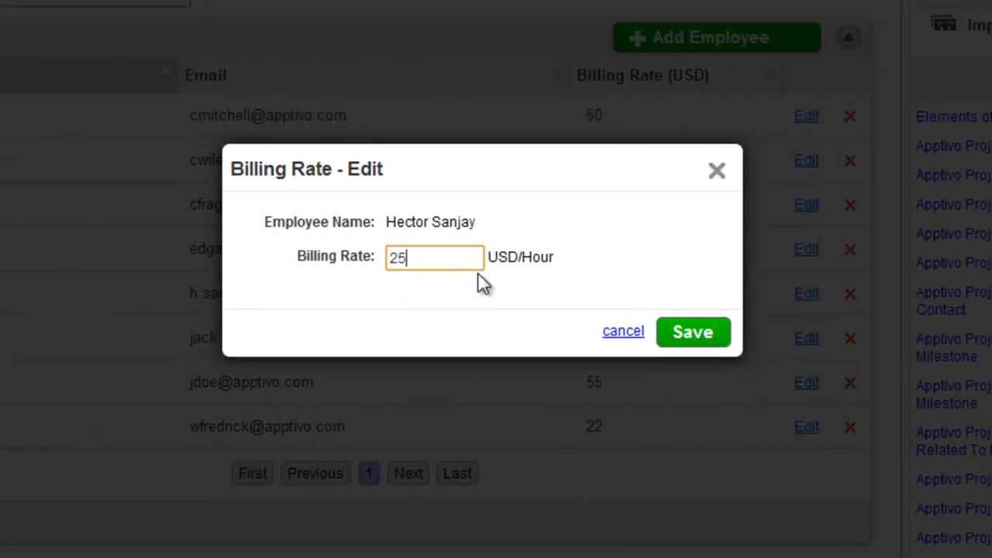
click(692, 333)
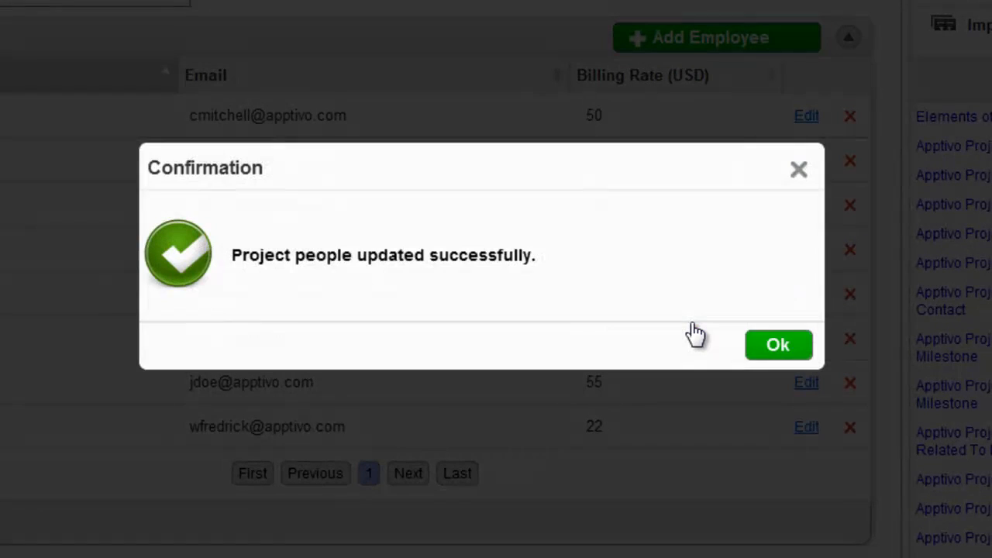
click(806, 336)
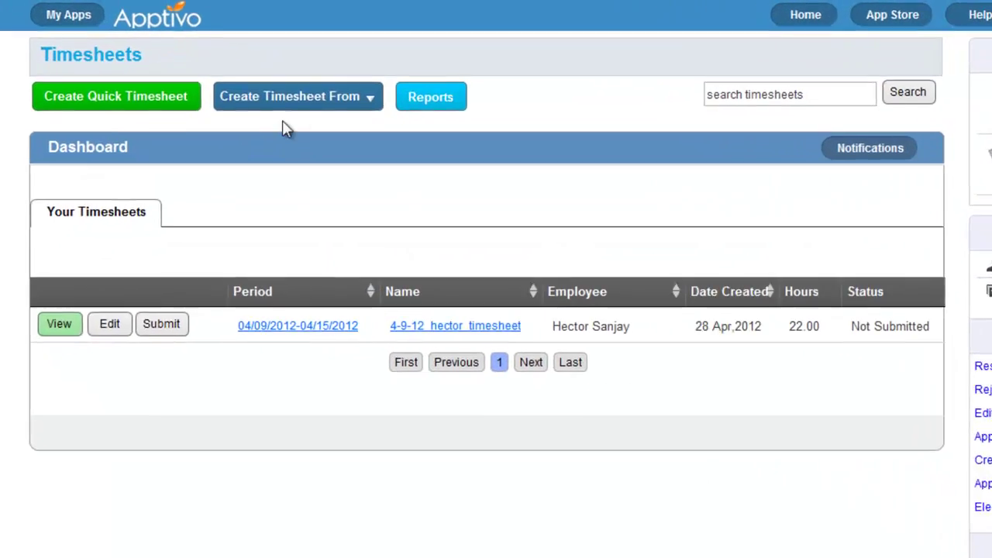
- Start a timesheet from a project and filter the project list to 'maxilon'
click(293, 63)
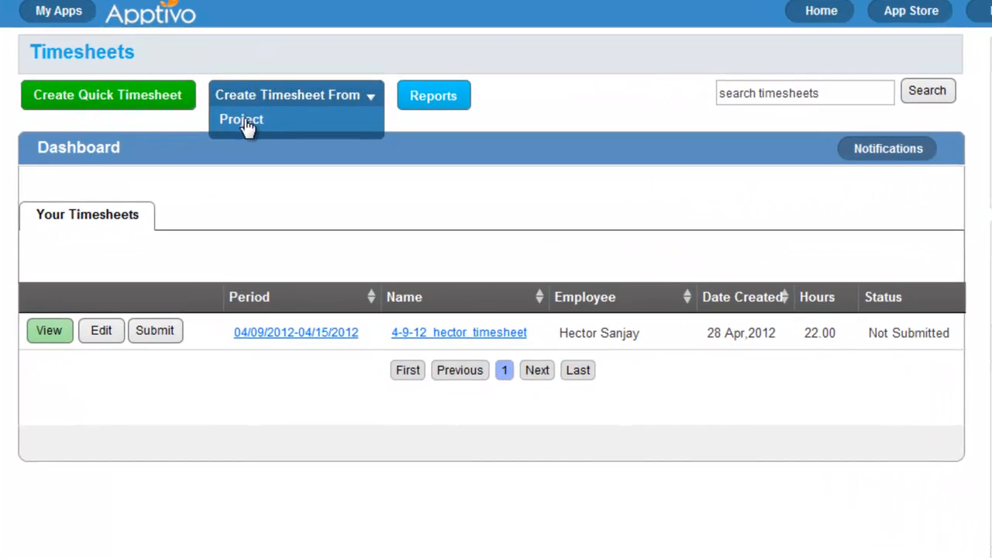
click(241, 125)
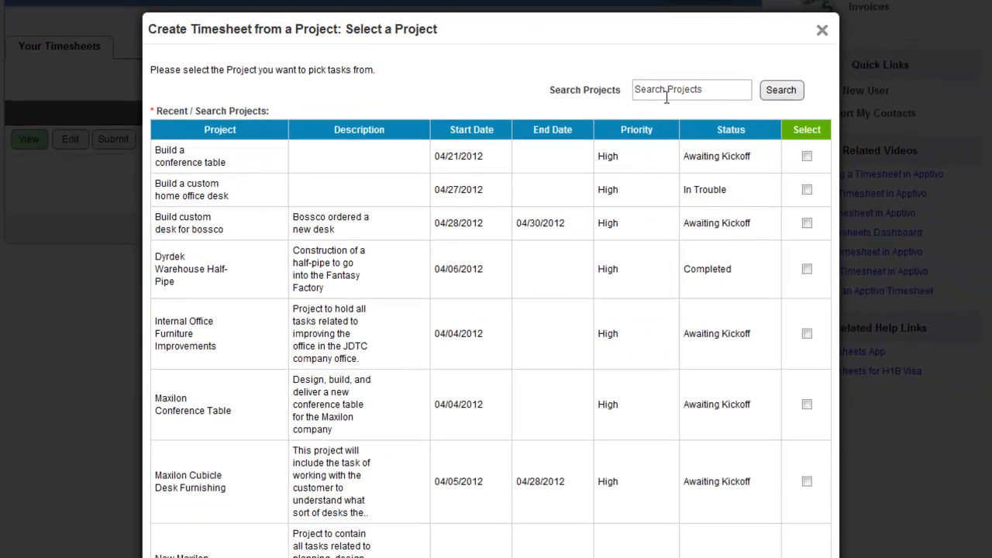
click(721, 140)
text(maxilon)
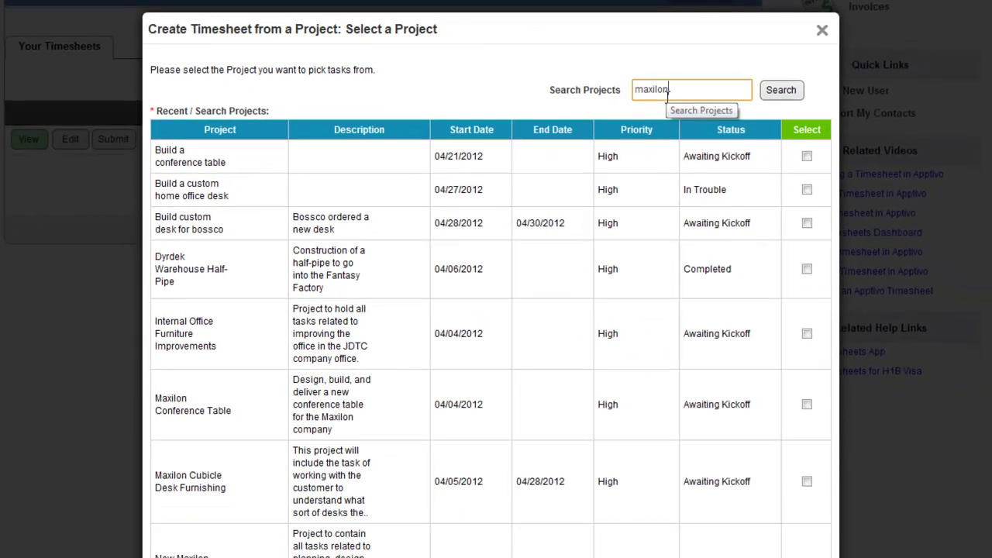
key(Return)
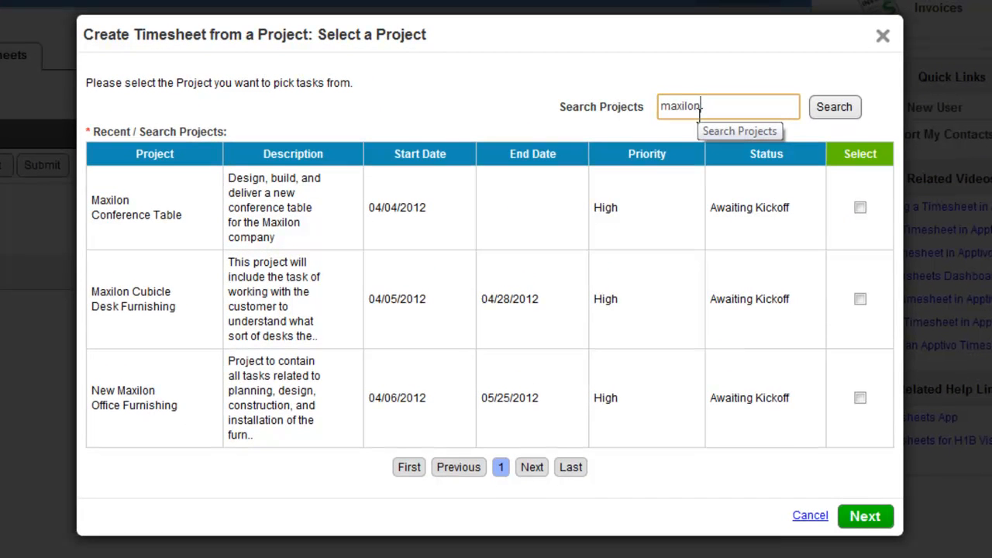
- Choose the New Maxilon Office Furnishing project and select both of its tasks
click(860, 397)
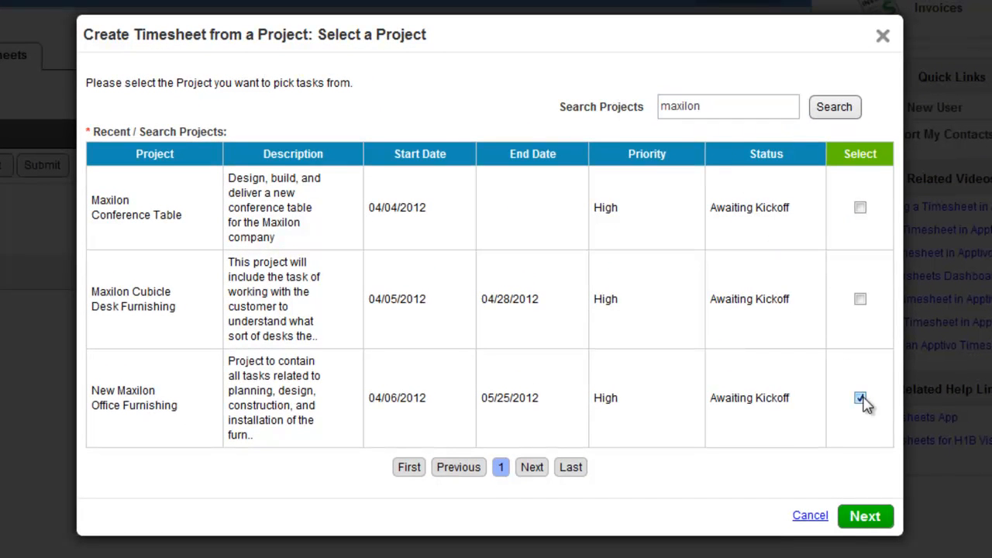
click(865, 516)
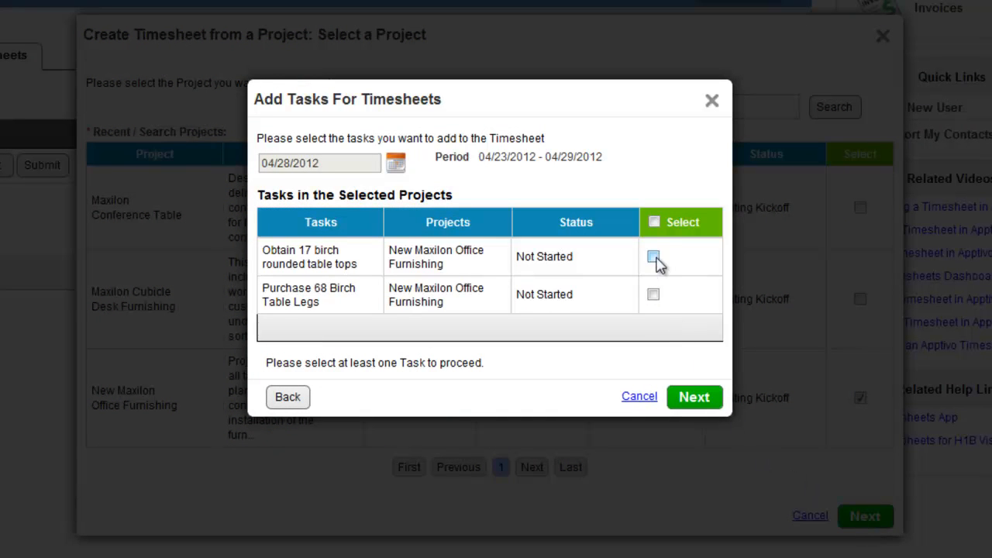
click(654, 222)
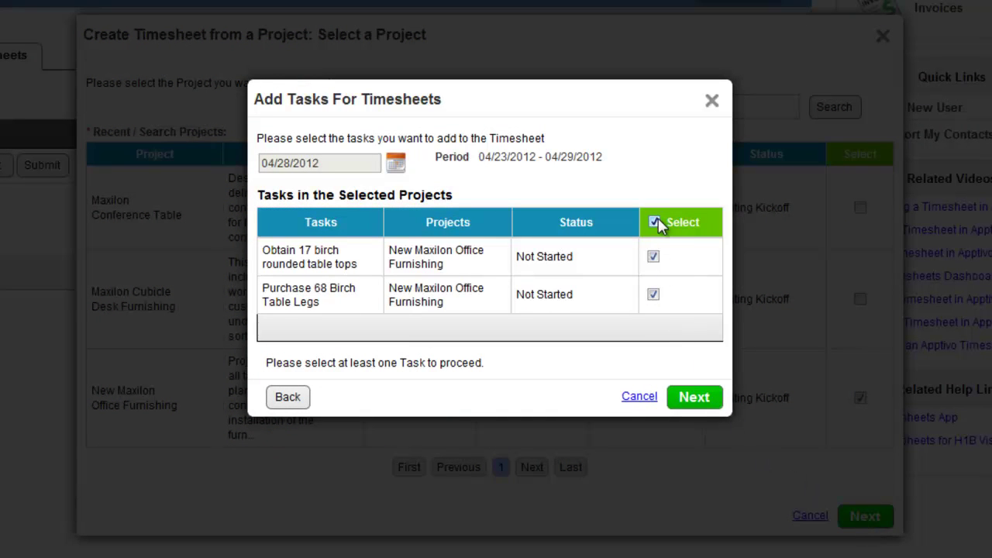
- Name the timesheet 4-23-12_hector_timesheet and assign customer Maxilon
click(695, 398)
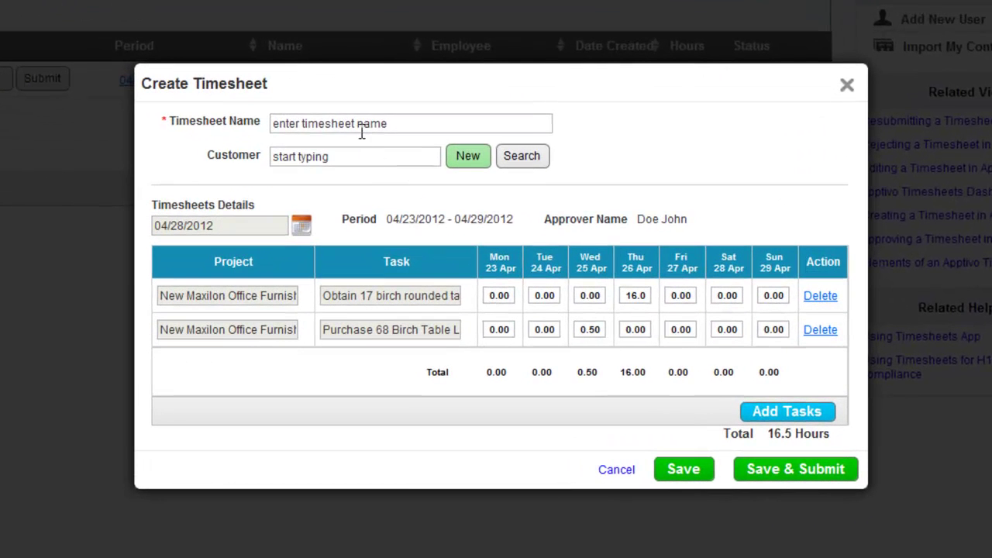
click(361, 126)
text(4-23-12_hector_timesheet)
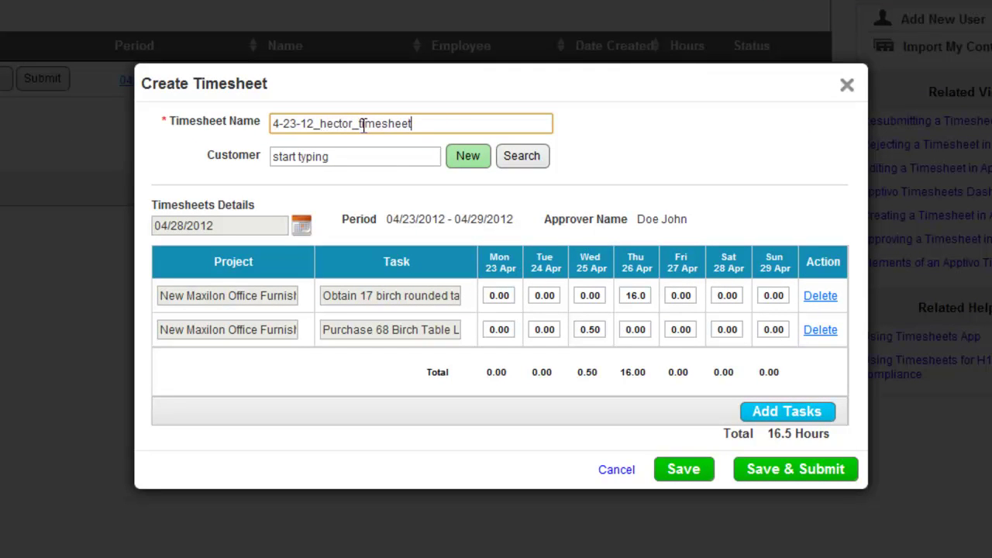
click(348, 156)
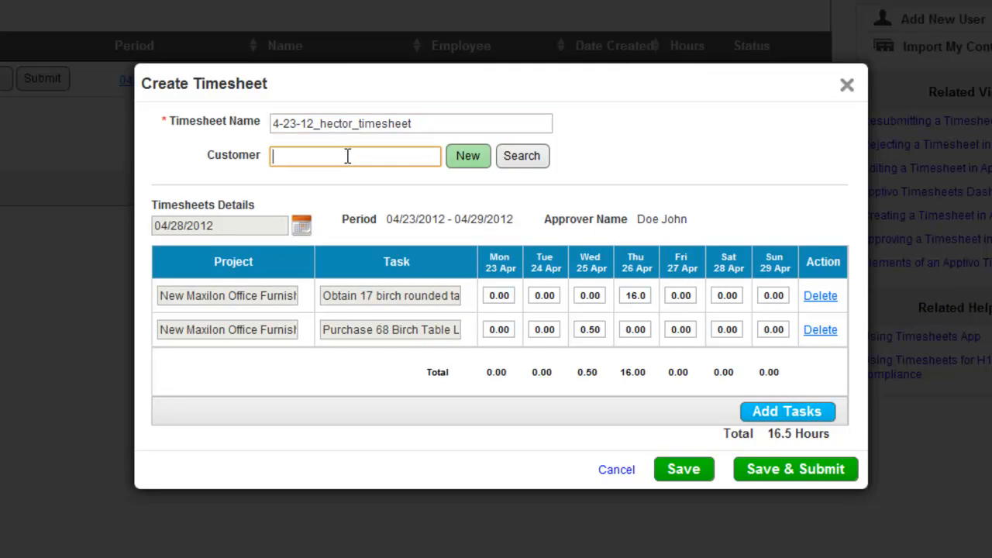
text(maxi)
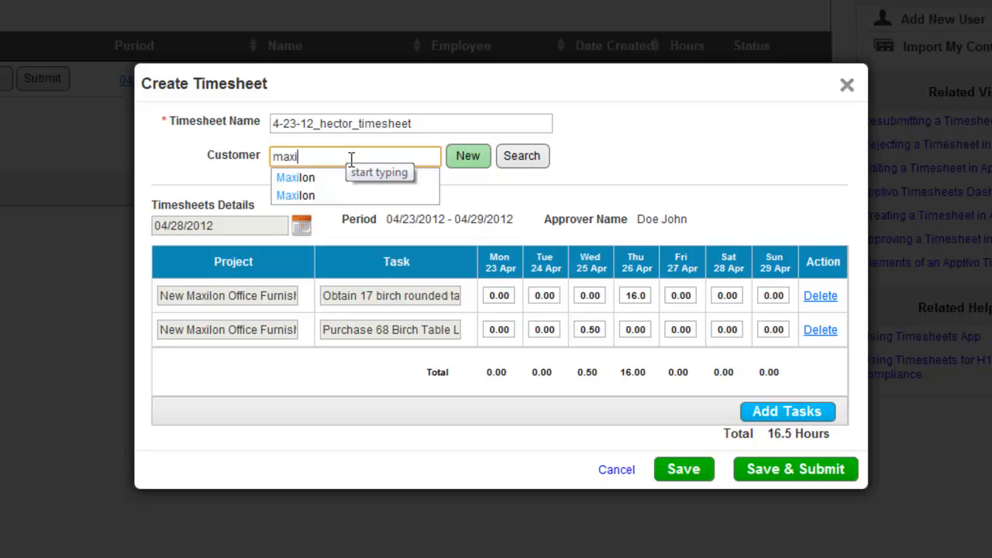
click(333, 177)
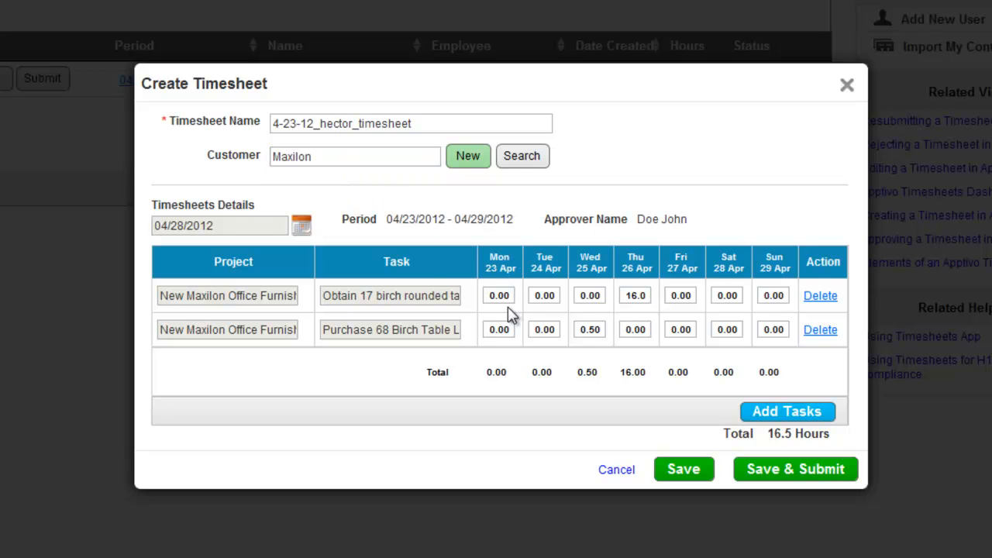
text(4)
- Enter daily hours for both tasks to total 43, then save and submit the timesheet
click(544, 295)
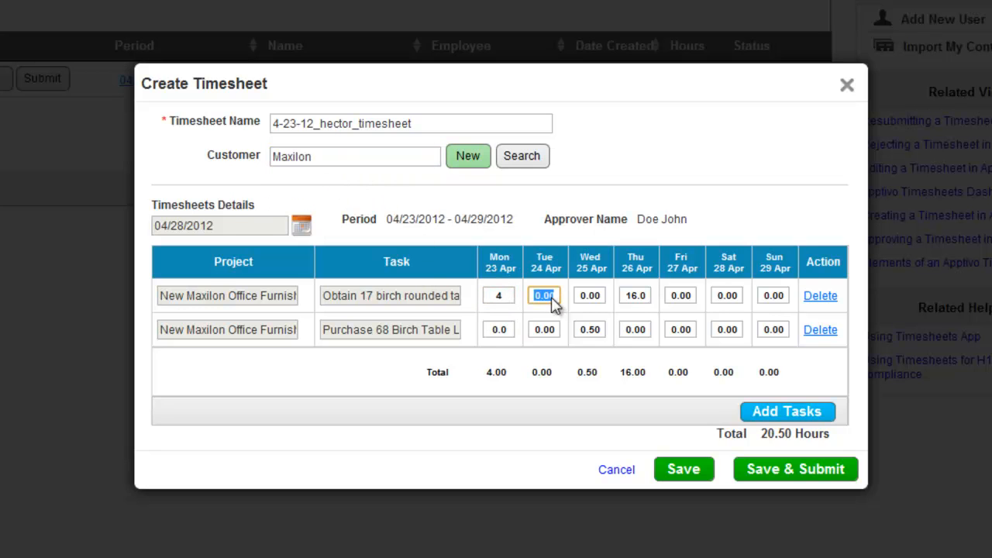
text(5)
click(590, 295)
text(6)
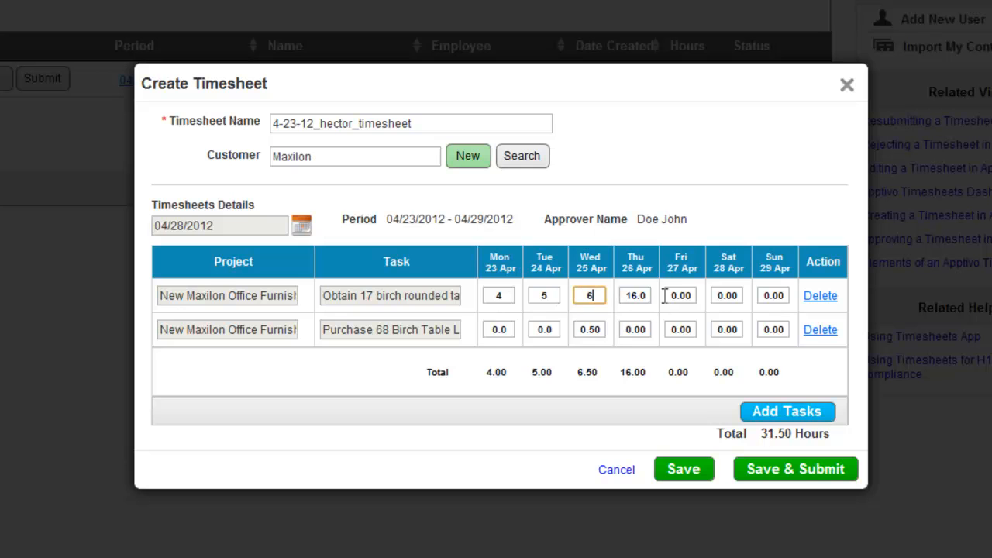
click(637, 330)
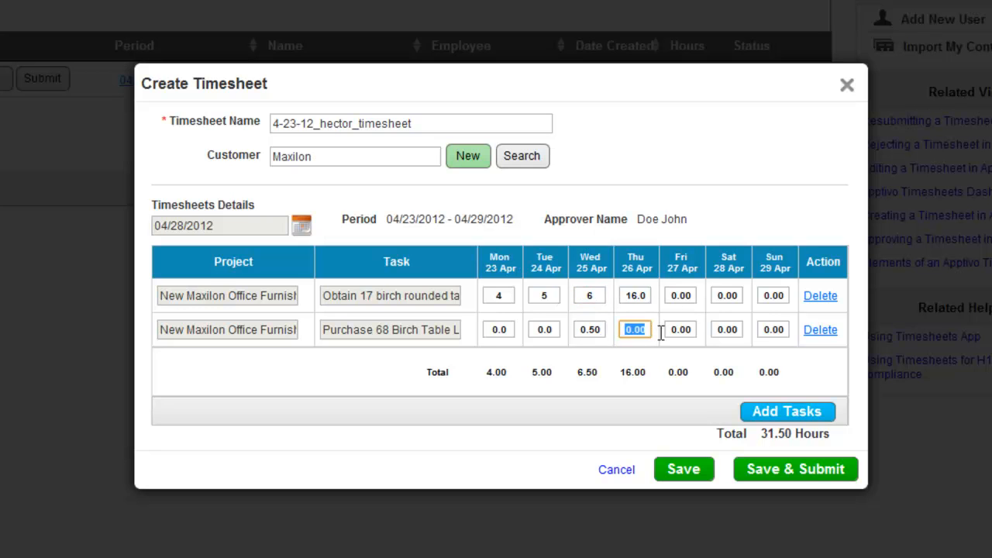
text(4)
click(682, 329)
text(3)
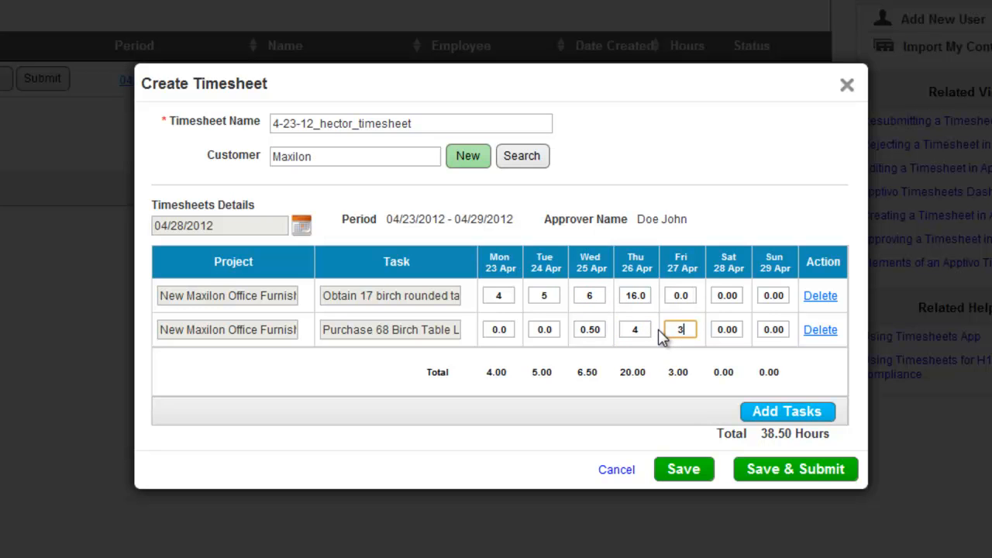
text(.5)
click(727, 329)
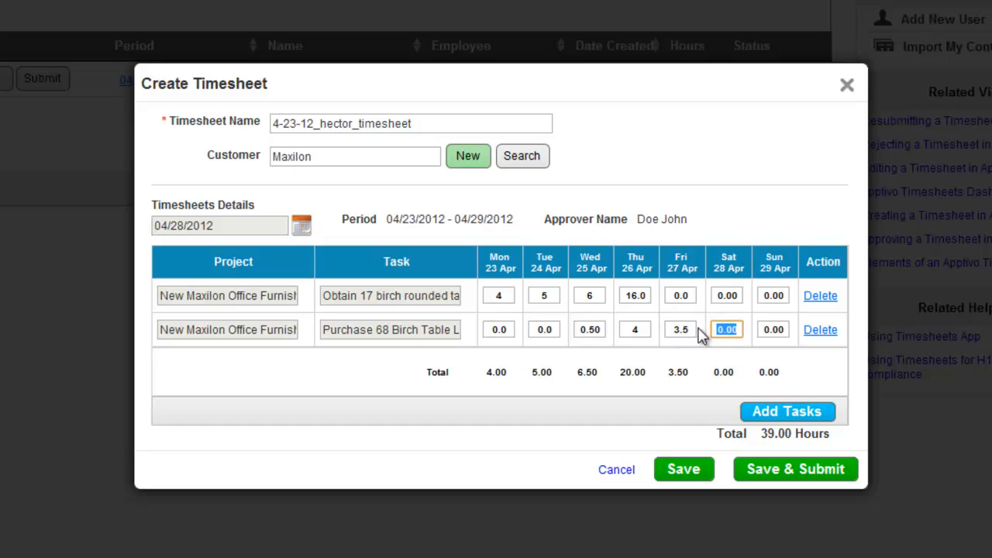
text(4)
click(806, 468)
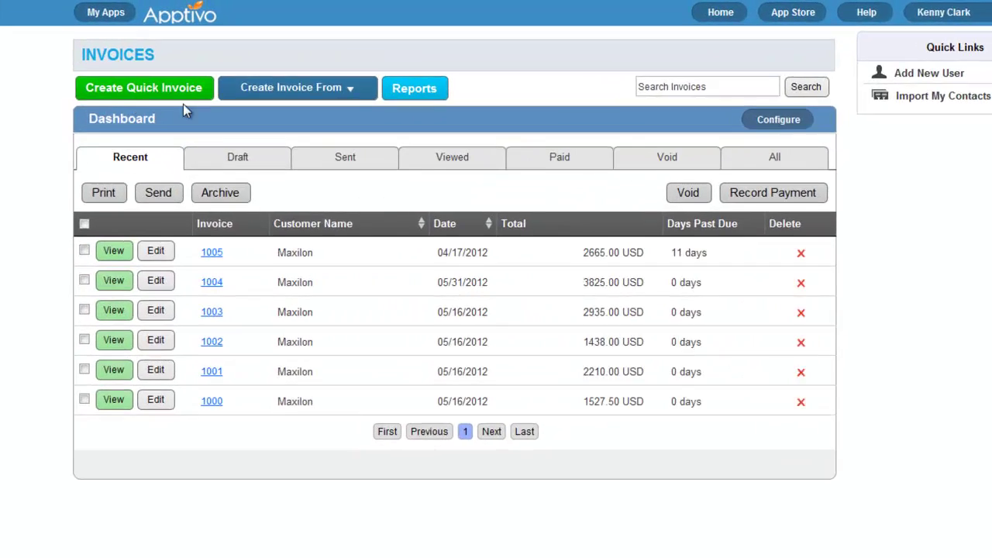
- Start an invoice from timesheets for customer Maxilon, loading its timesheets
click(287, 88)
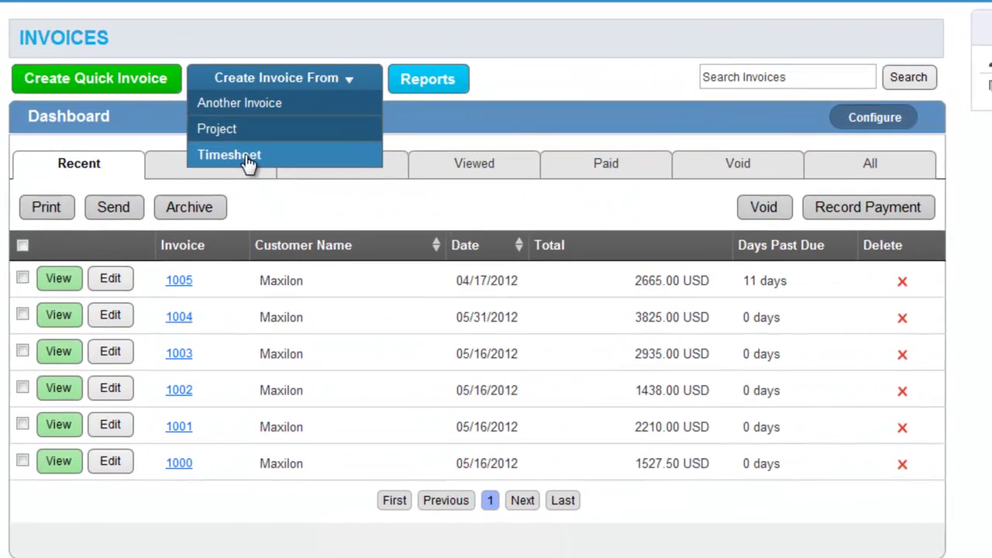
click(230, 155)
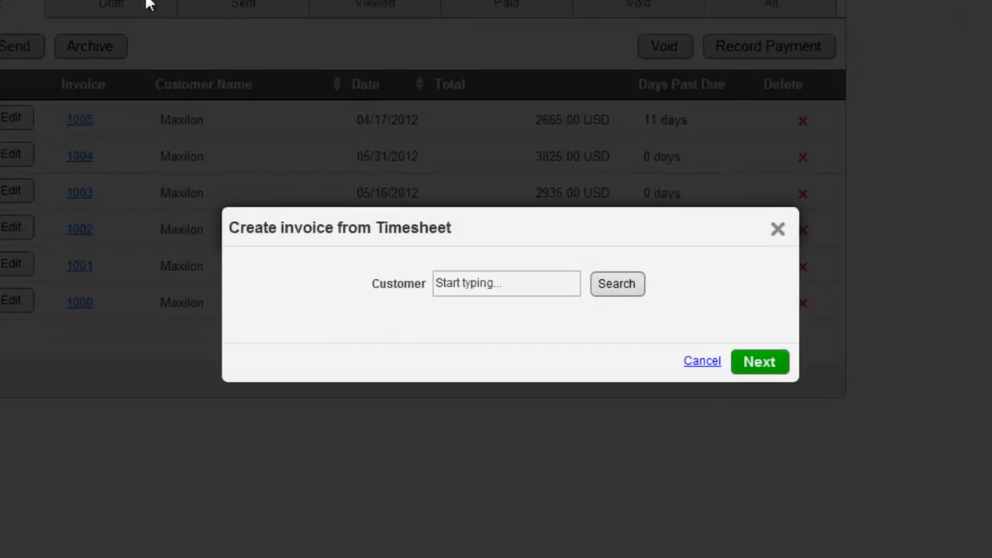
click(449, 272)
text(maxi)
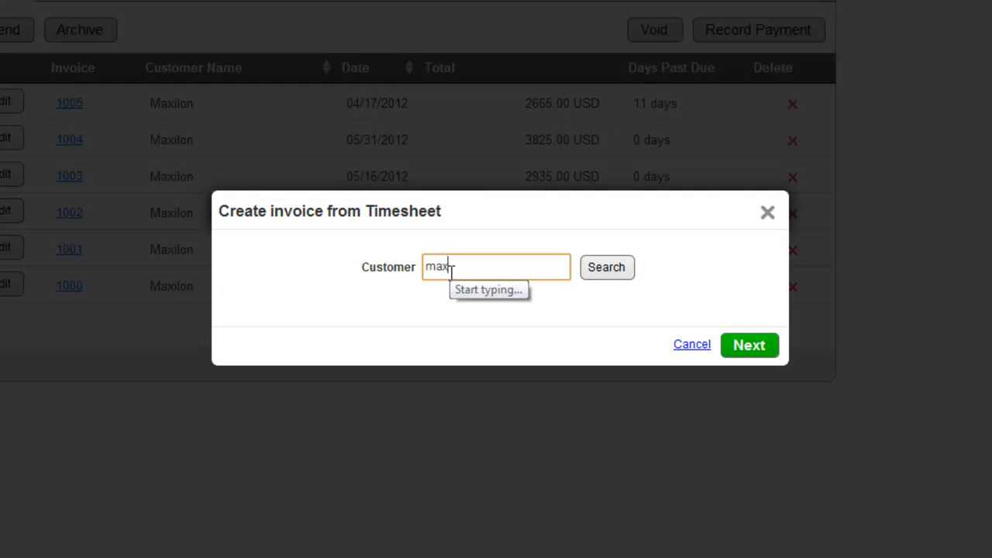
click(502, 291)
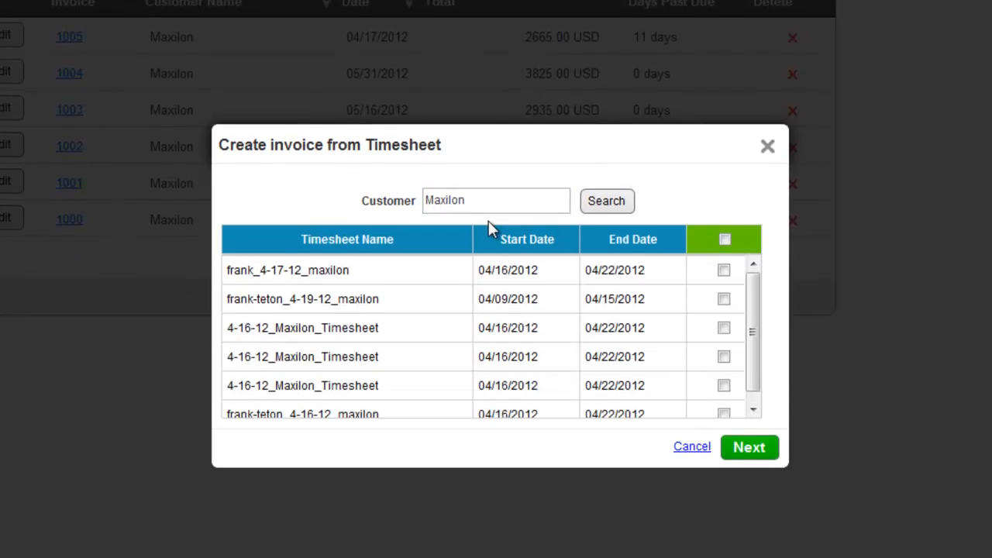
- Build invoice 1007 from all six Maxilon timesheets (5372.50 USD) and email it
click(724, 226)
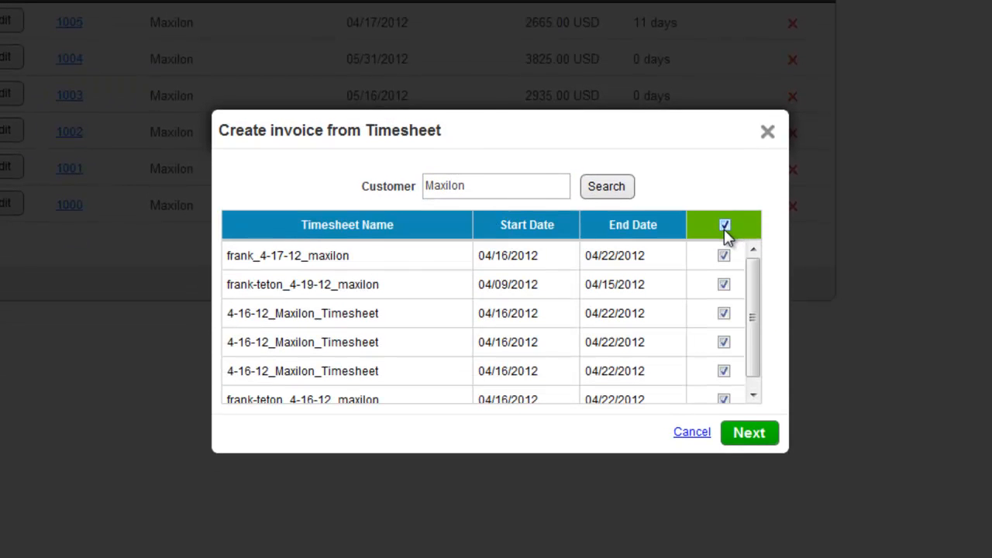
click(748, 434)
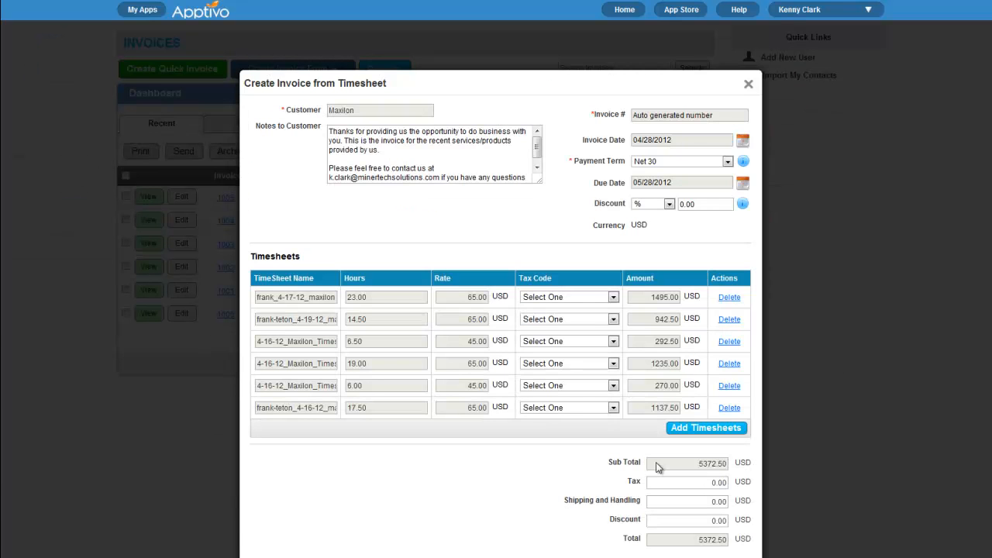
scroll(658, 466, down, 1)
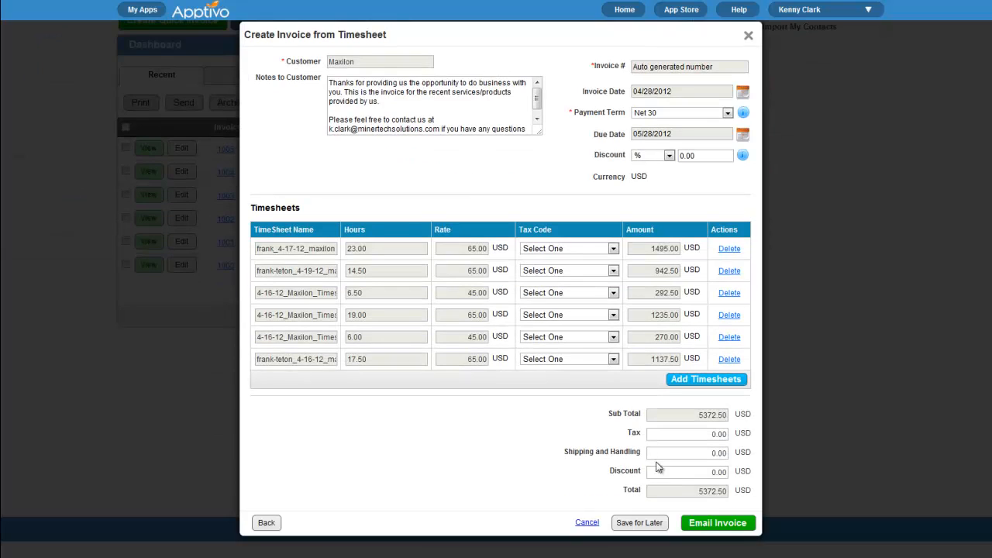
click(717, 522)
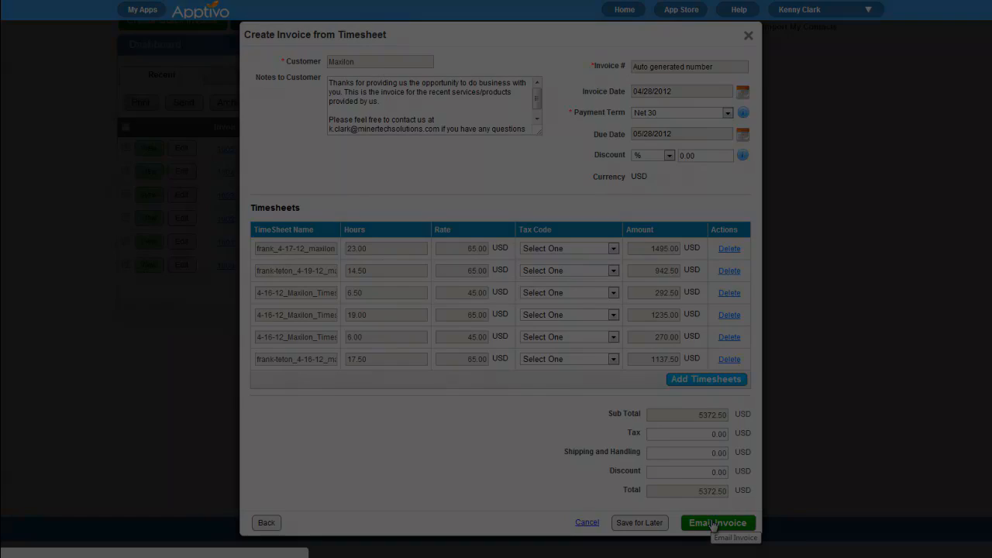
scroll(666, 287, down, 1)
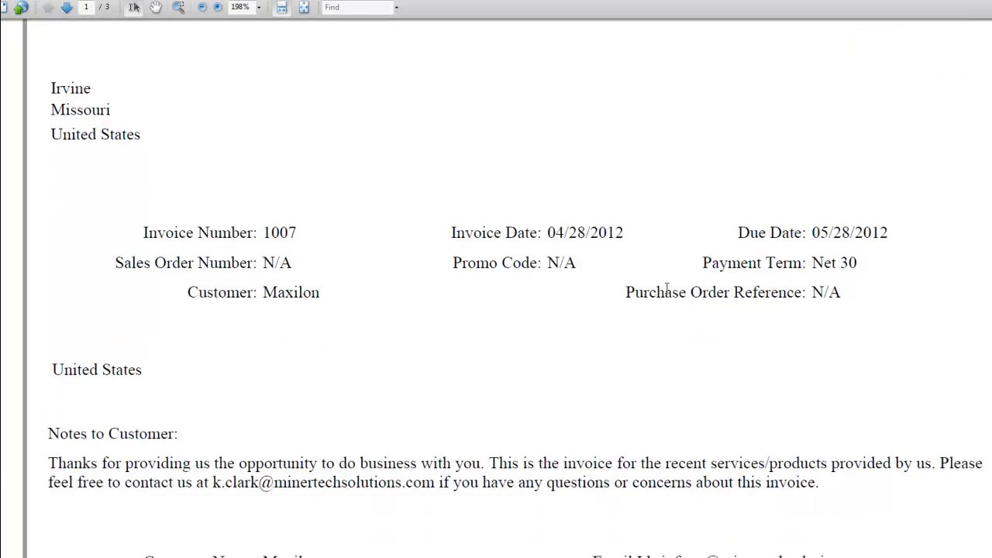
scroll(666, 289, down, 2)
scroll(667, 288, down, 1)
scroll(667, 290, down, 2)
scroll(670, 295, down, 1)
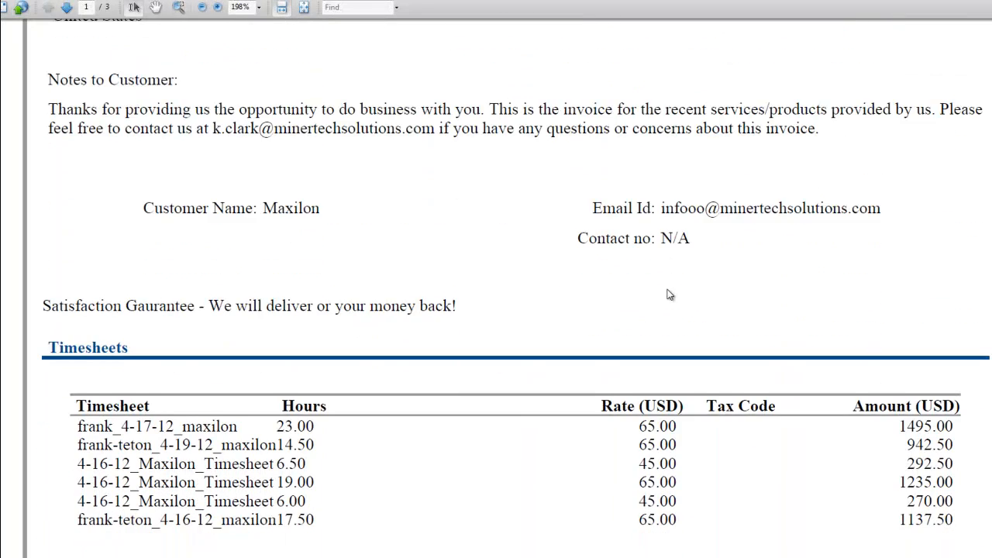
scroll(670, 295, down, 2)
scroll(670, 294, down, 1)
scroll(670, 294, down, 2)
scroll(670, 295, down, 2)
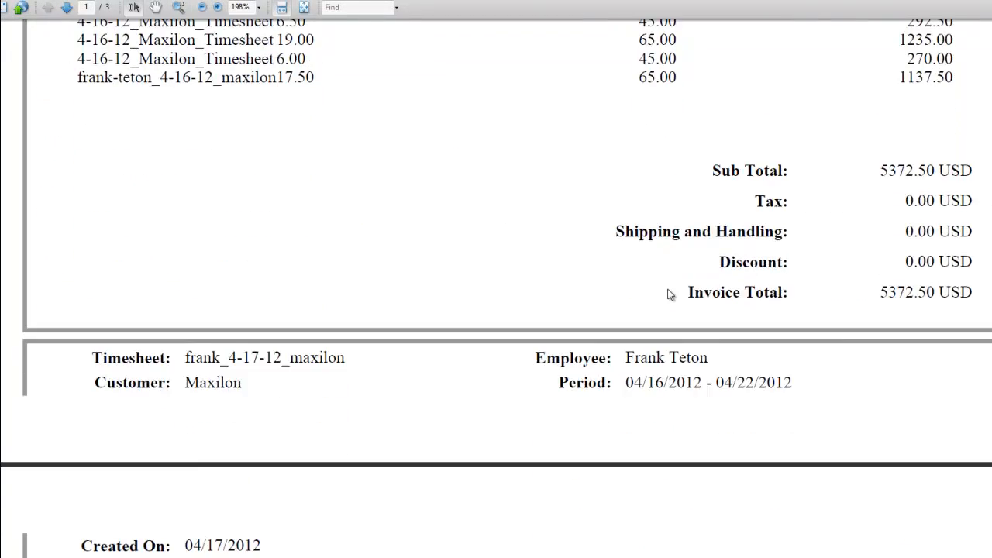
scroll(670, 294, down, 2)
scroll(670, 294, down, 2)
scroll(670, 294, down, 1)
scroll(668, 290, down, 2)
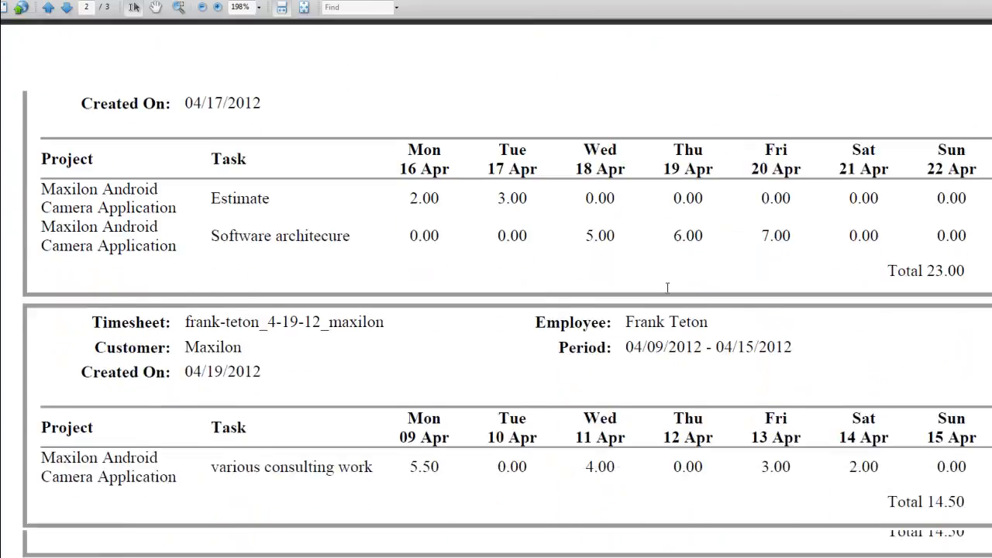